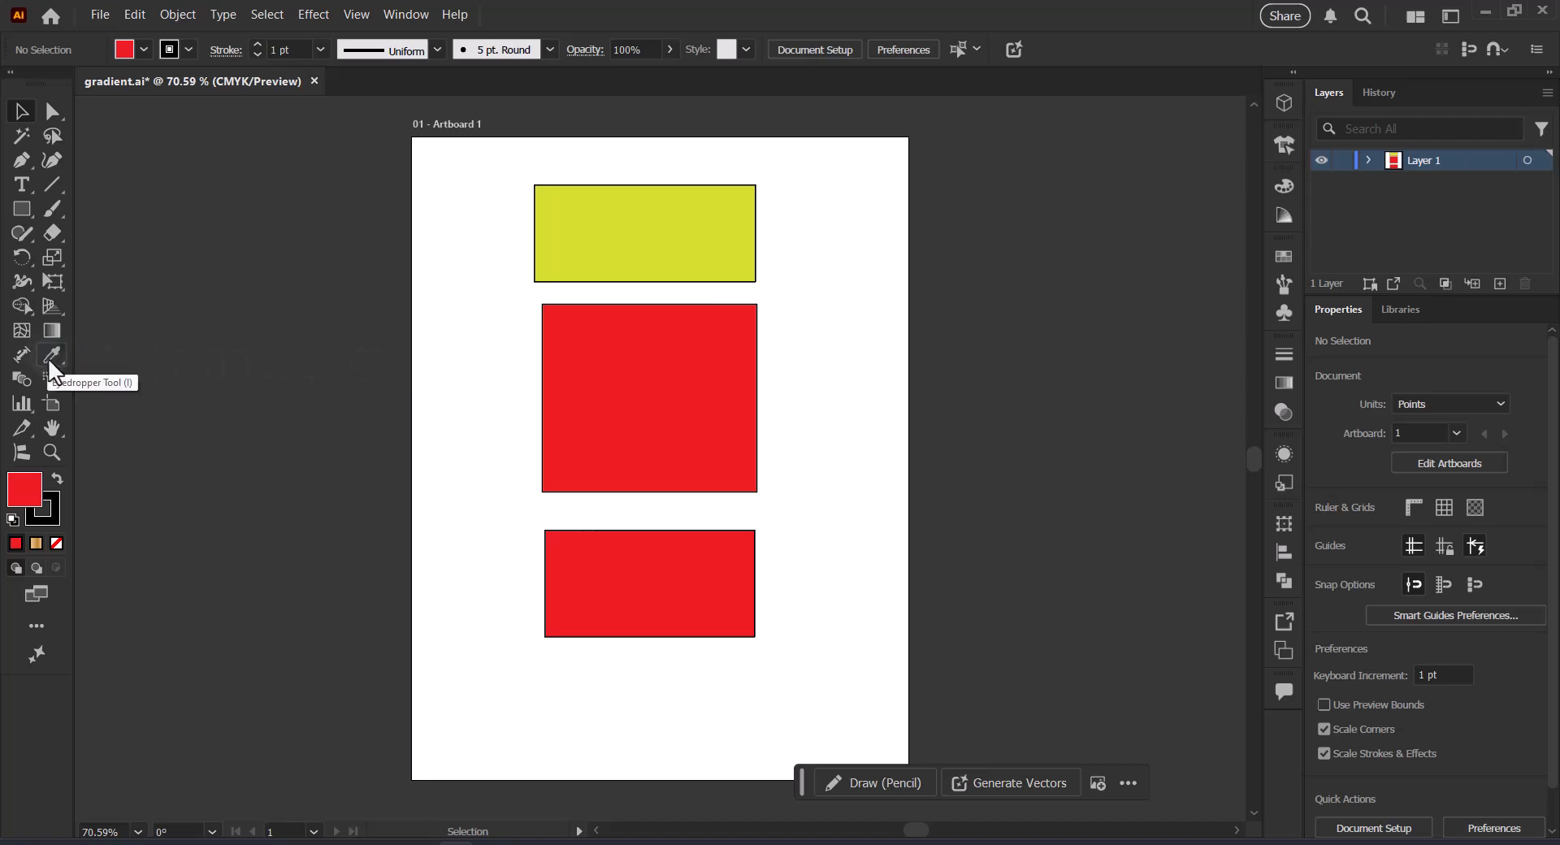
- Sample the yellow-green color of the top rectangle with the Eyedropper as the current fill
left_click_drag(47, 357, 125, 362)
left_click(258, 323)
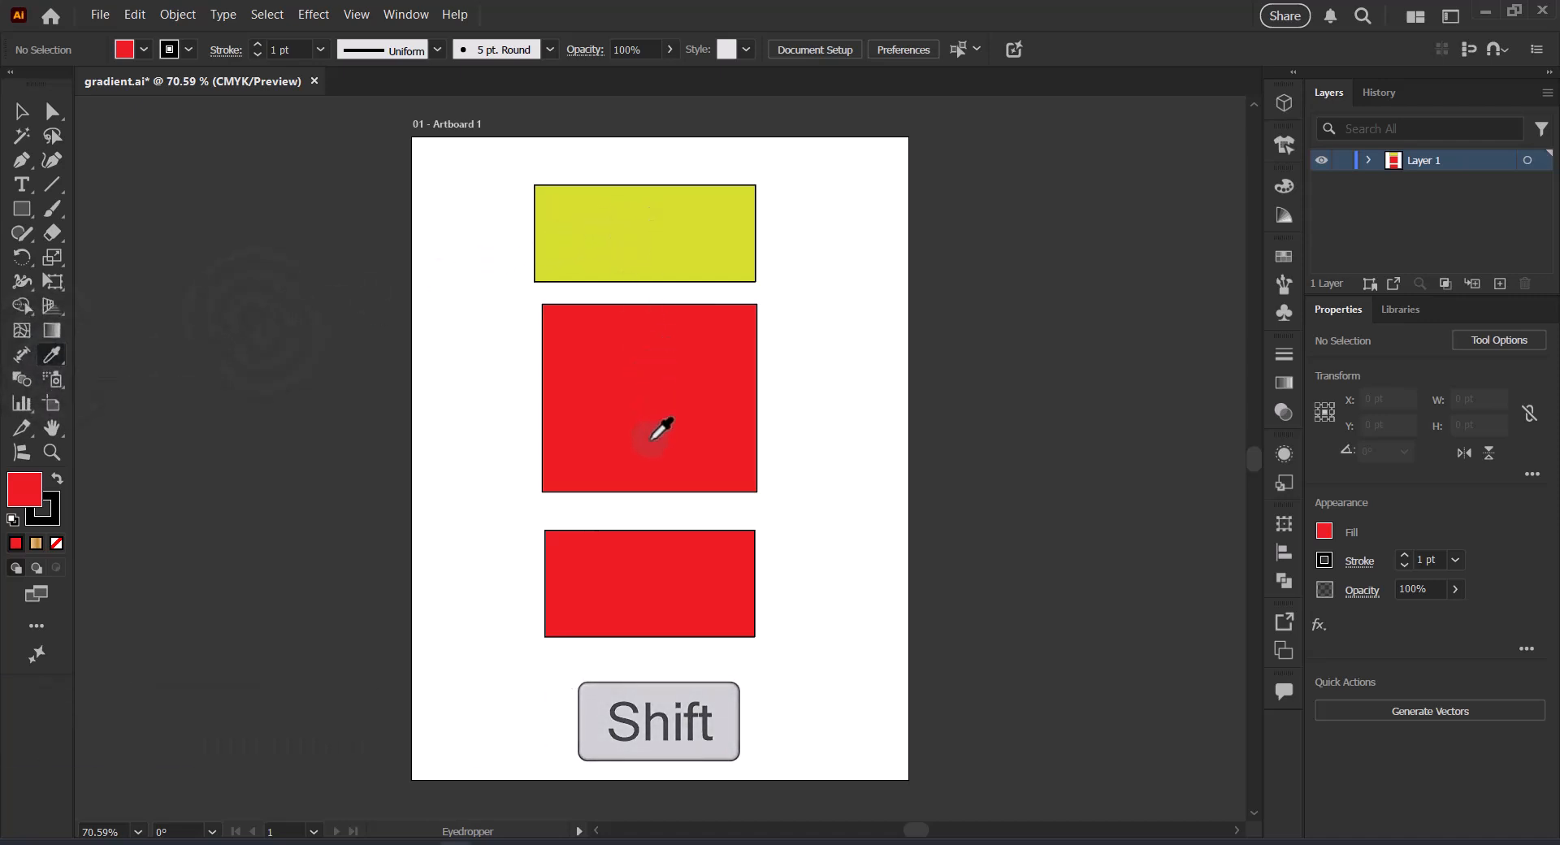
left_click(693, 392, "shift")
left_click_drag(693, 392, 652, 233)
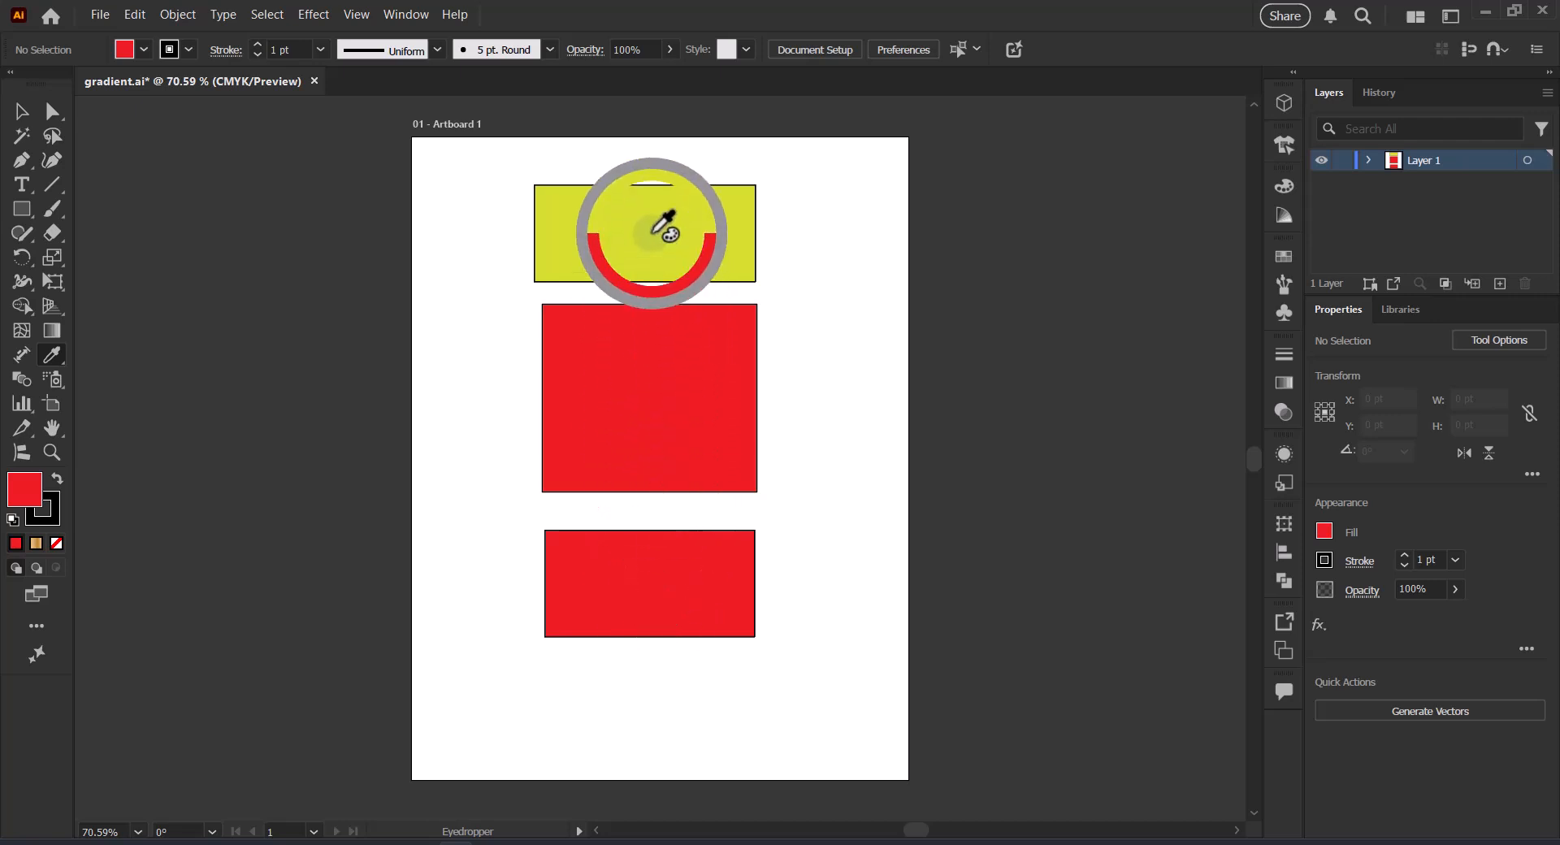
left_click_drag(651, 233, 652, 233)
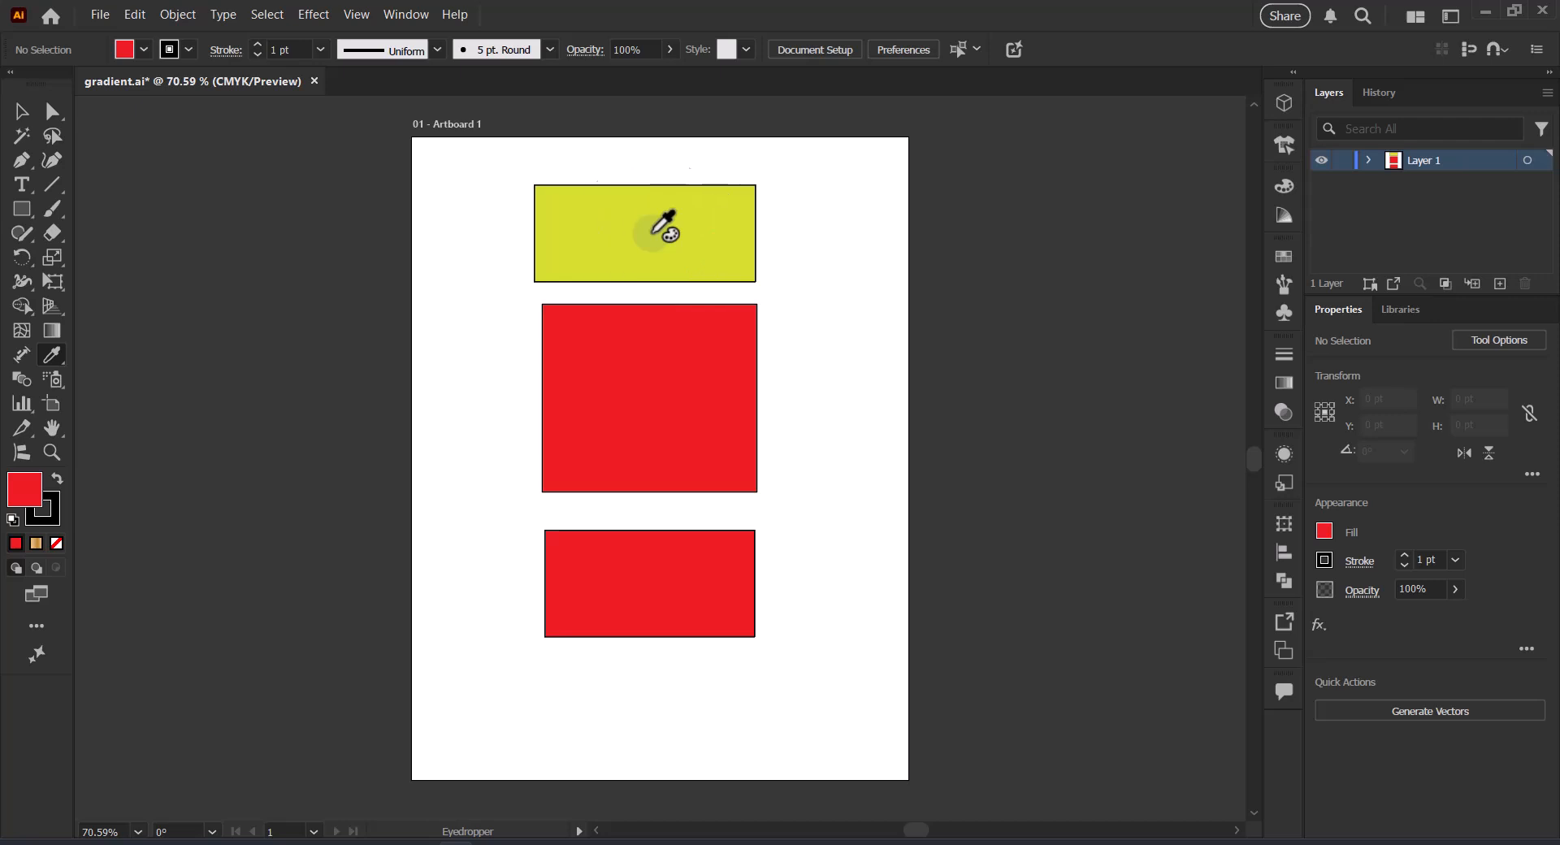
left_click(654, 234)
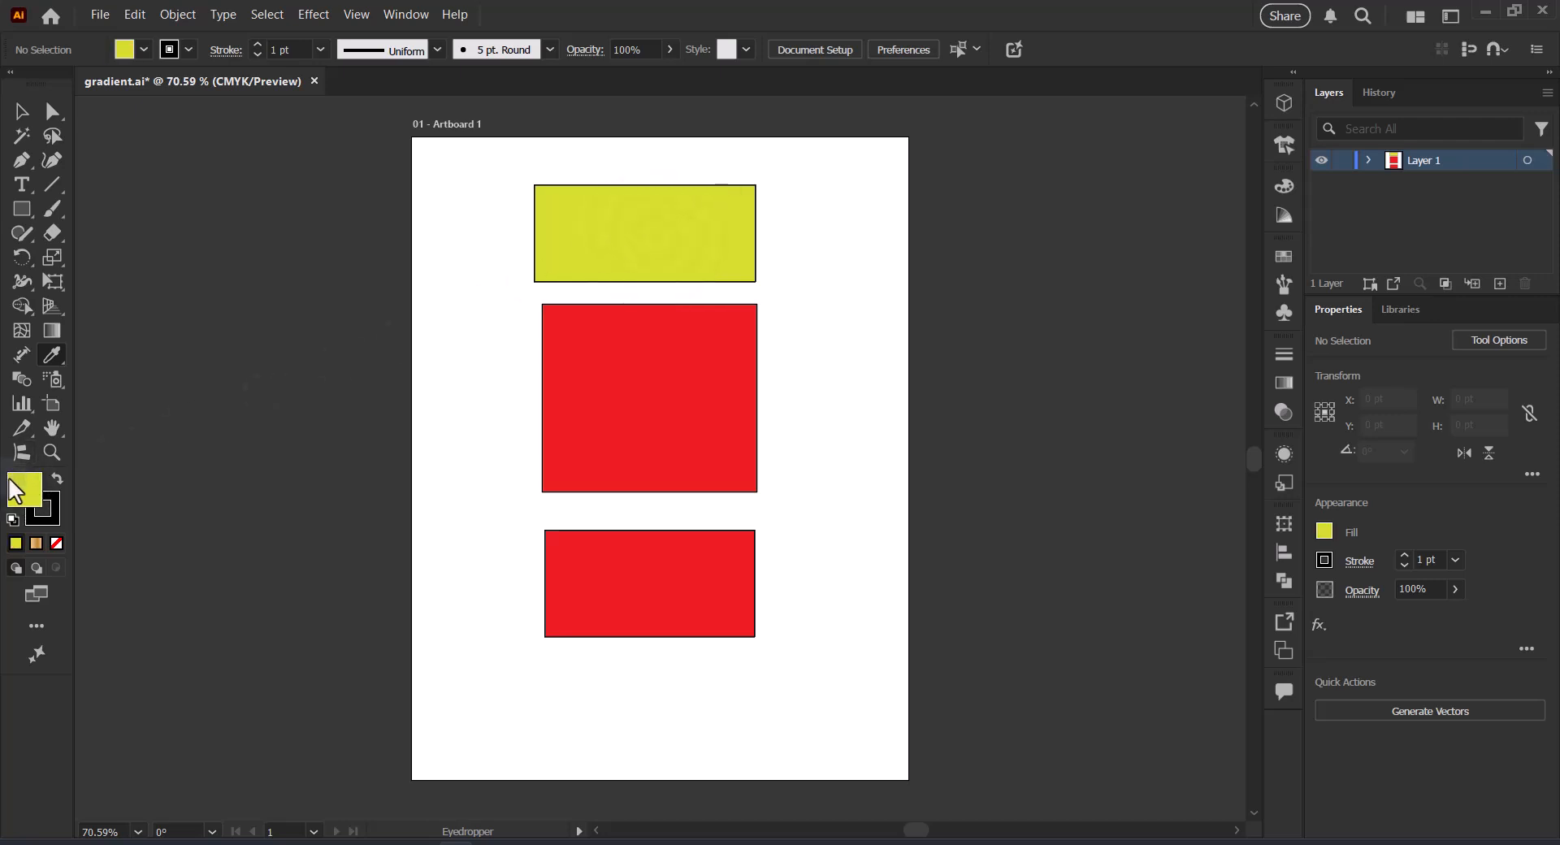
- Choose the C=0 M=90 Y=85 K=0 swatch as fill and check its hex code in the swatch options without changing it
left_click(125, 52)
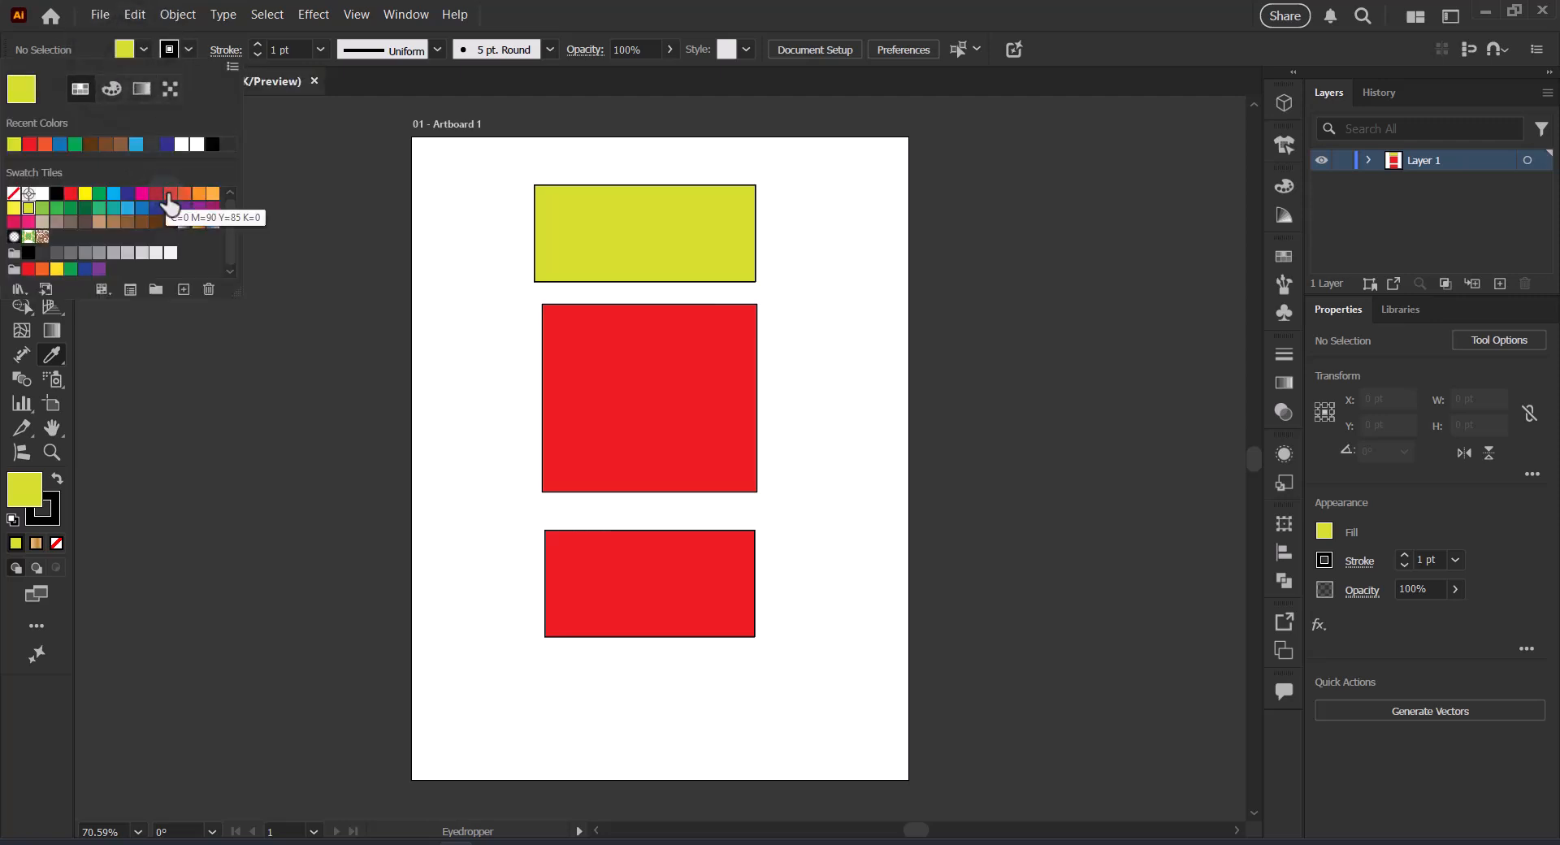
left_click(167, 195)
double_click(168, 202)
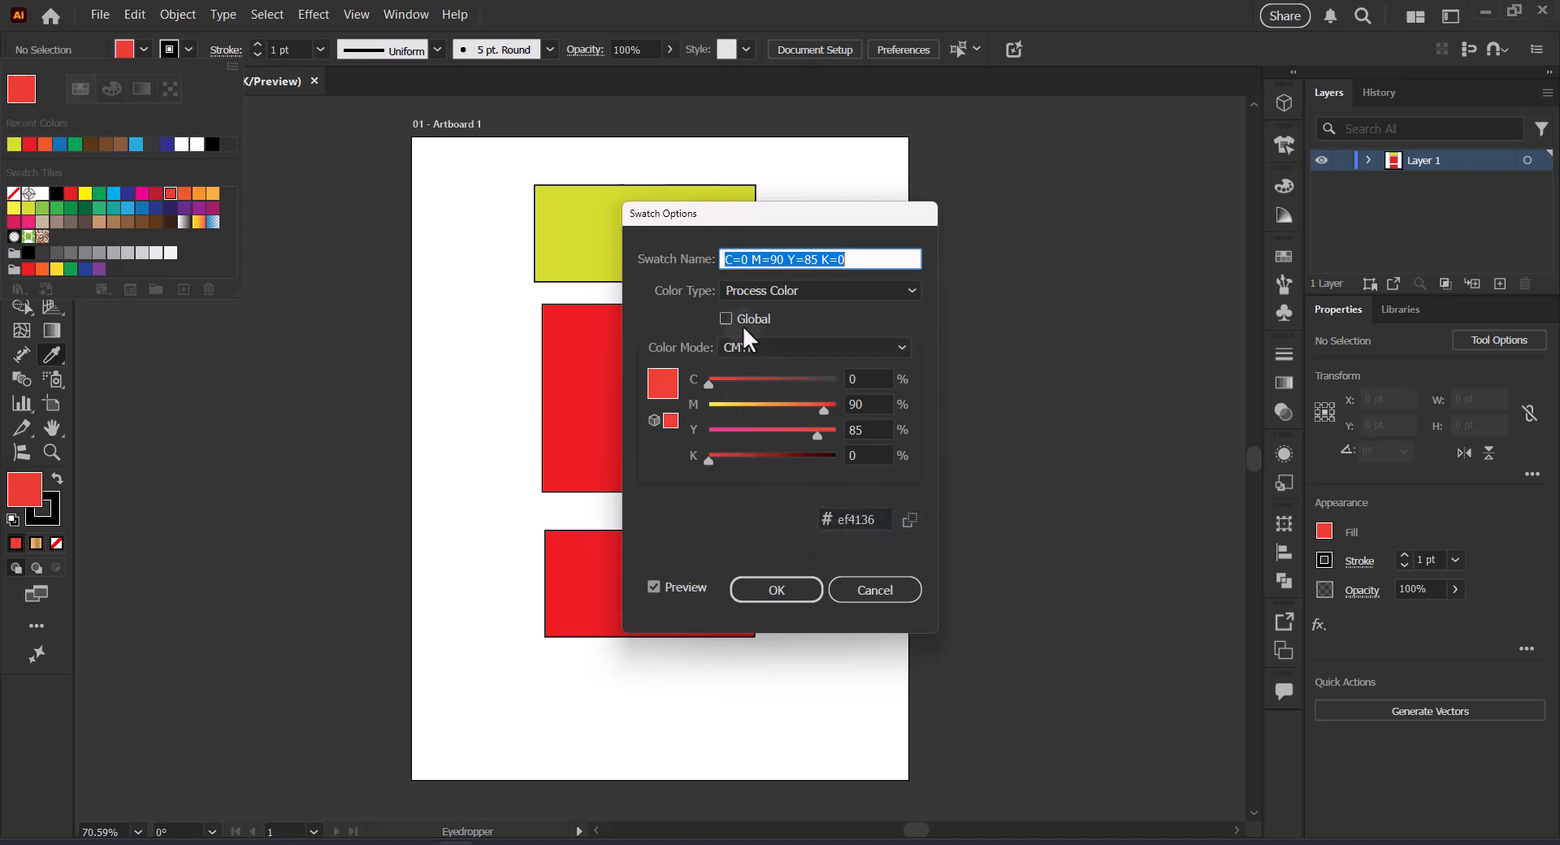
left_click(910, 521)
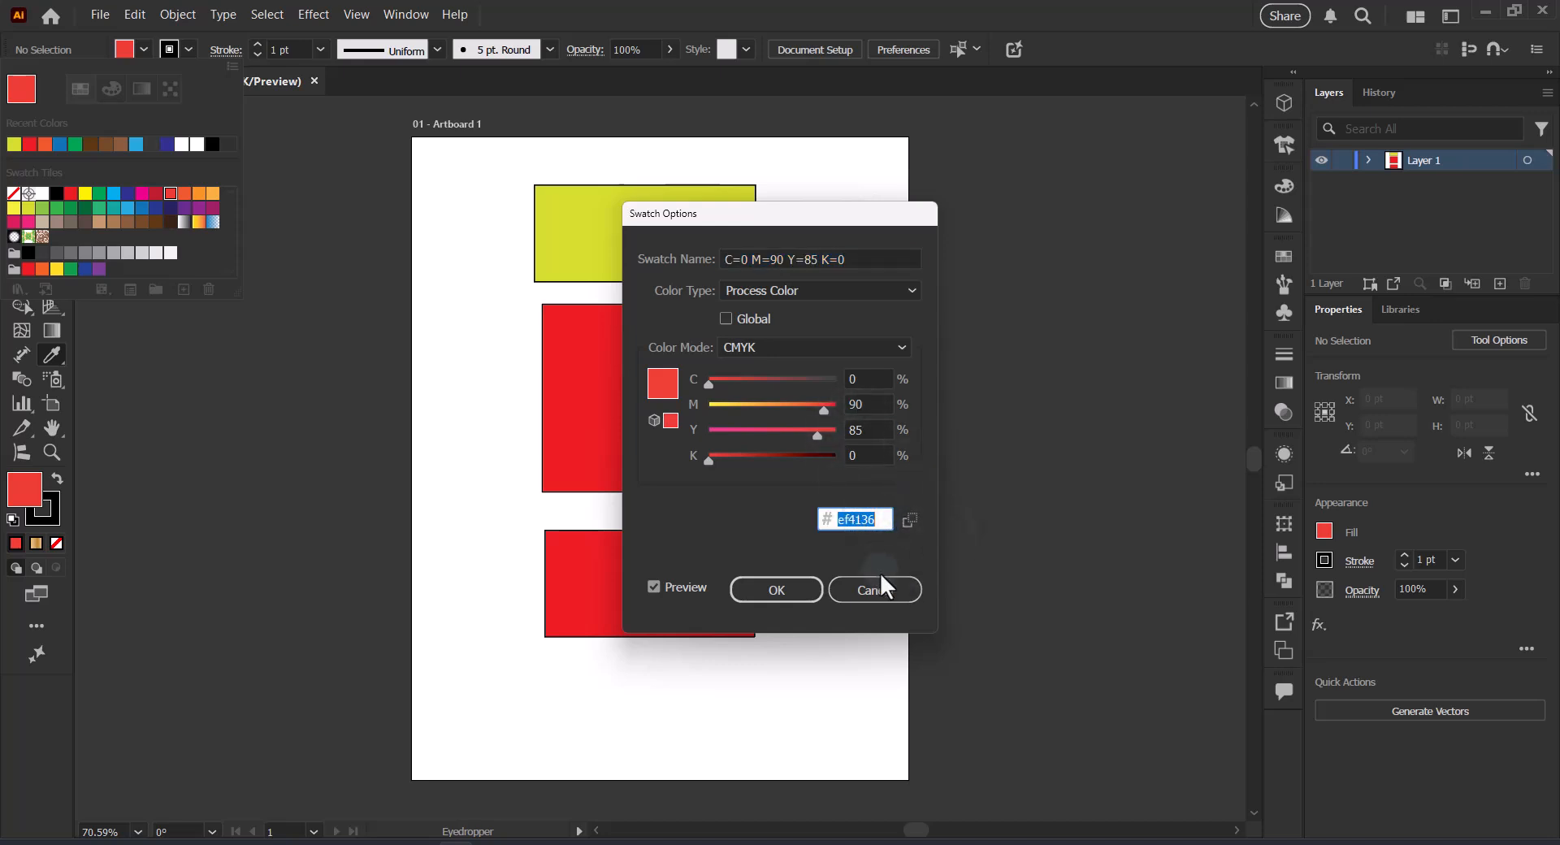
left_click(879, 597)
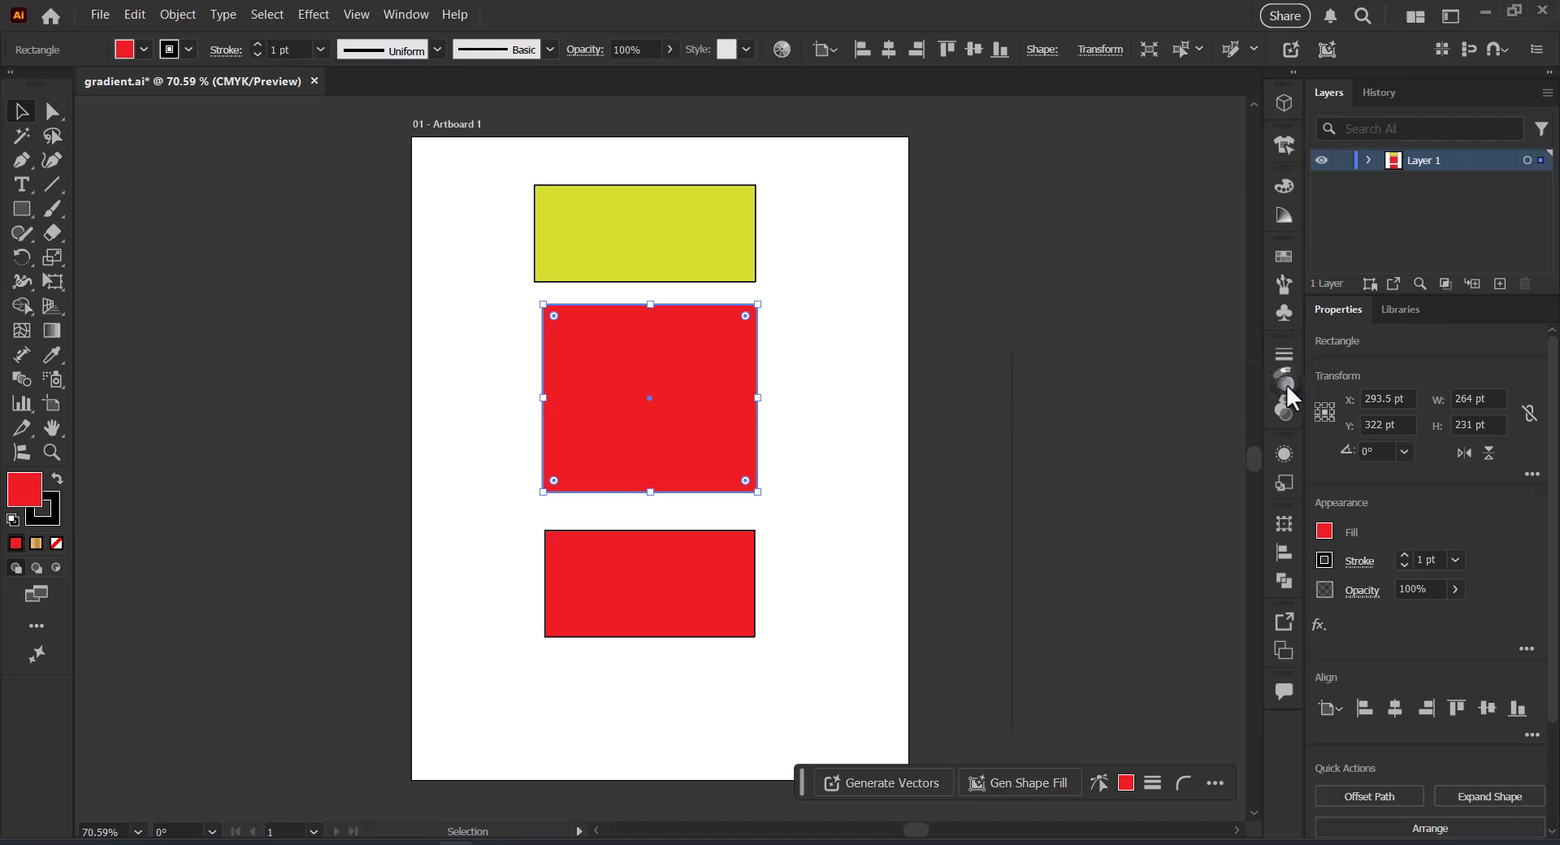
- Fill the middle rectangle with a light blue gradient from the Sky presets and set its method to Perceptual
left_click(1285, 383)
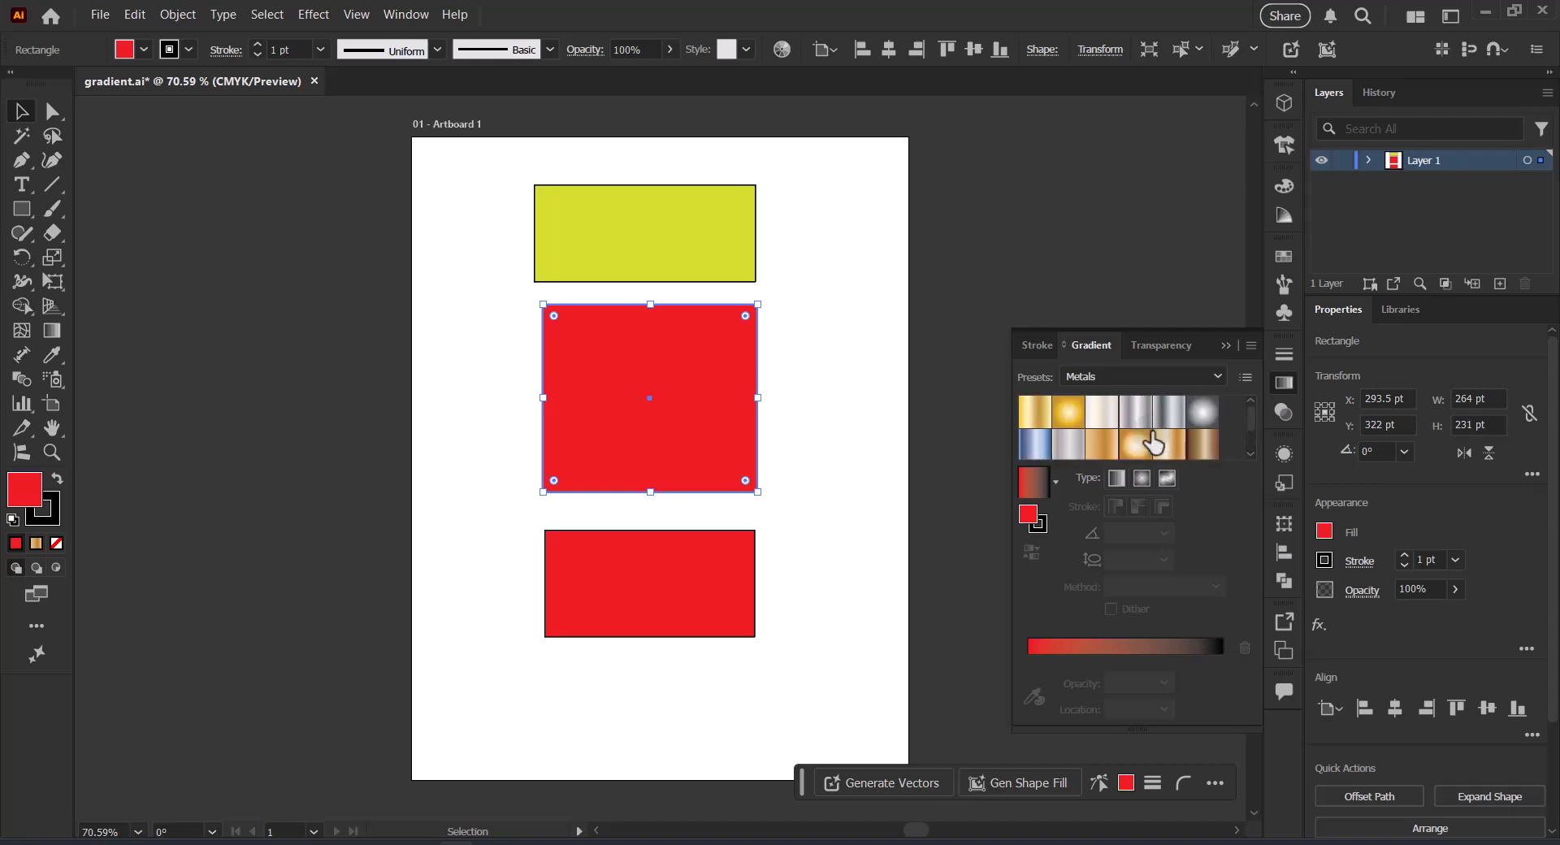
left_click(1209, 377)
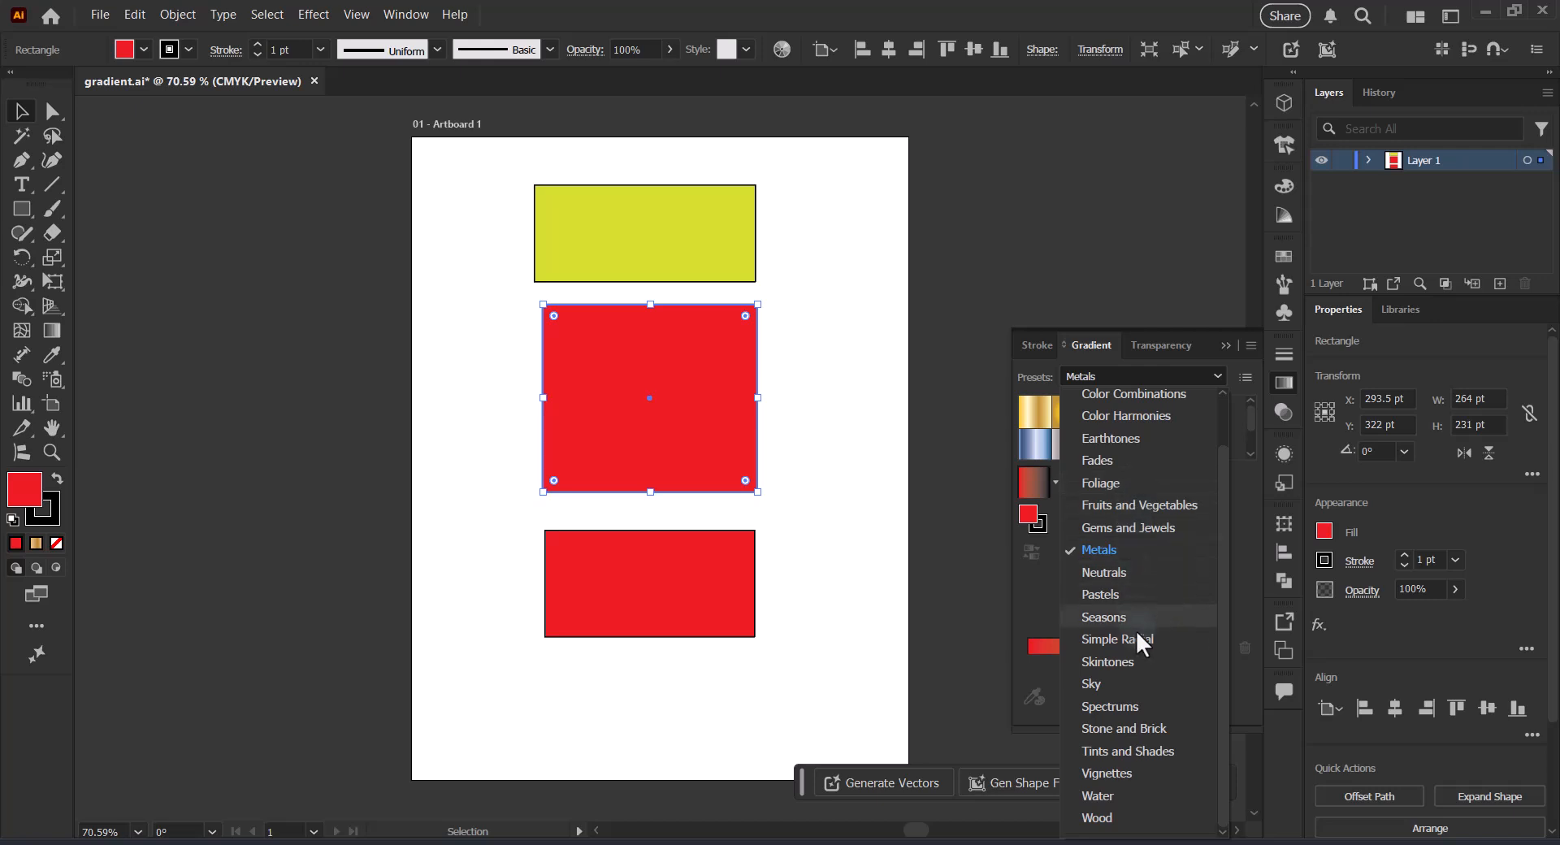
left_click(1138, 686)
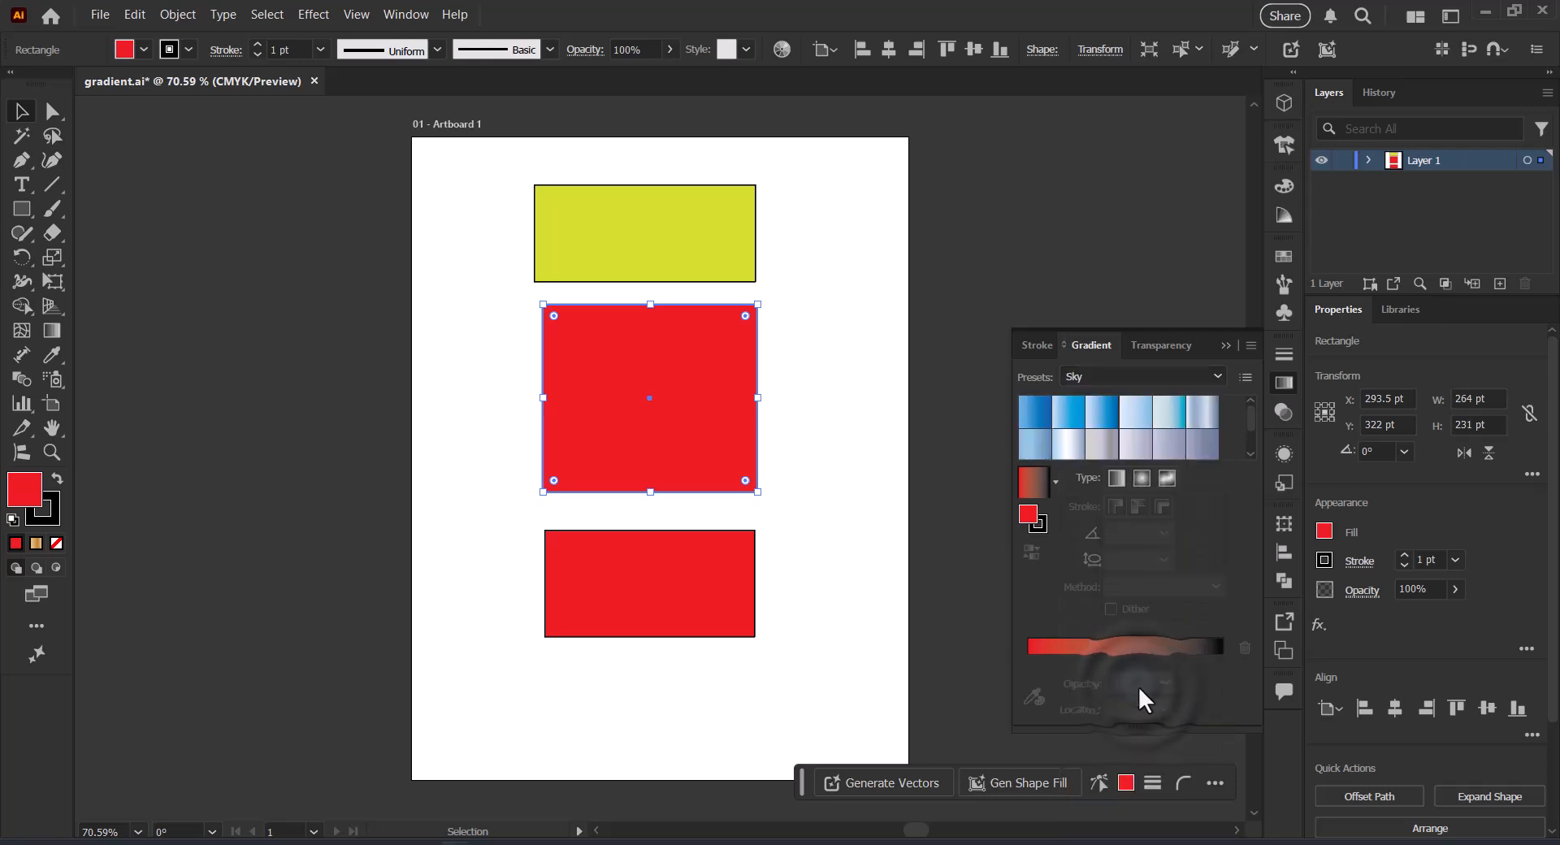
left_click(1136, 416)
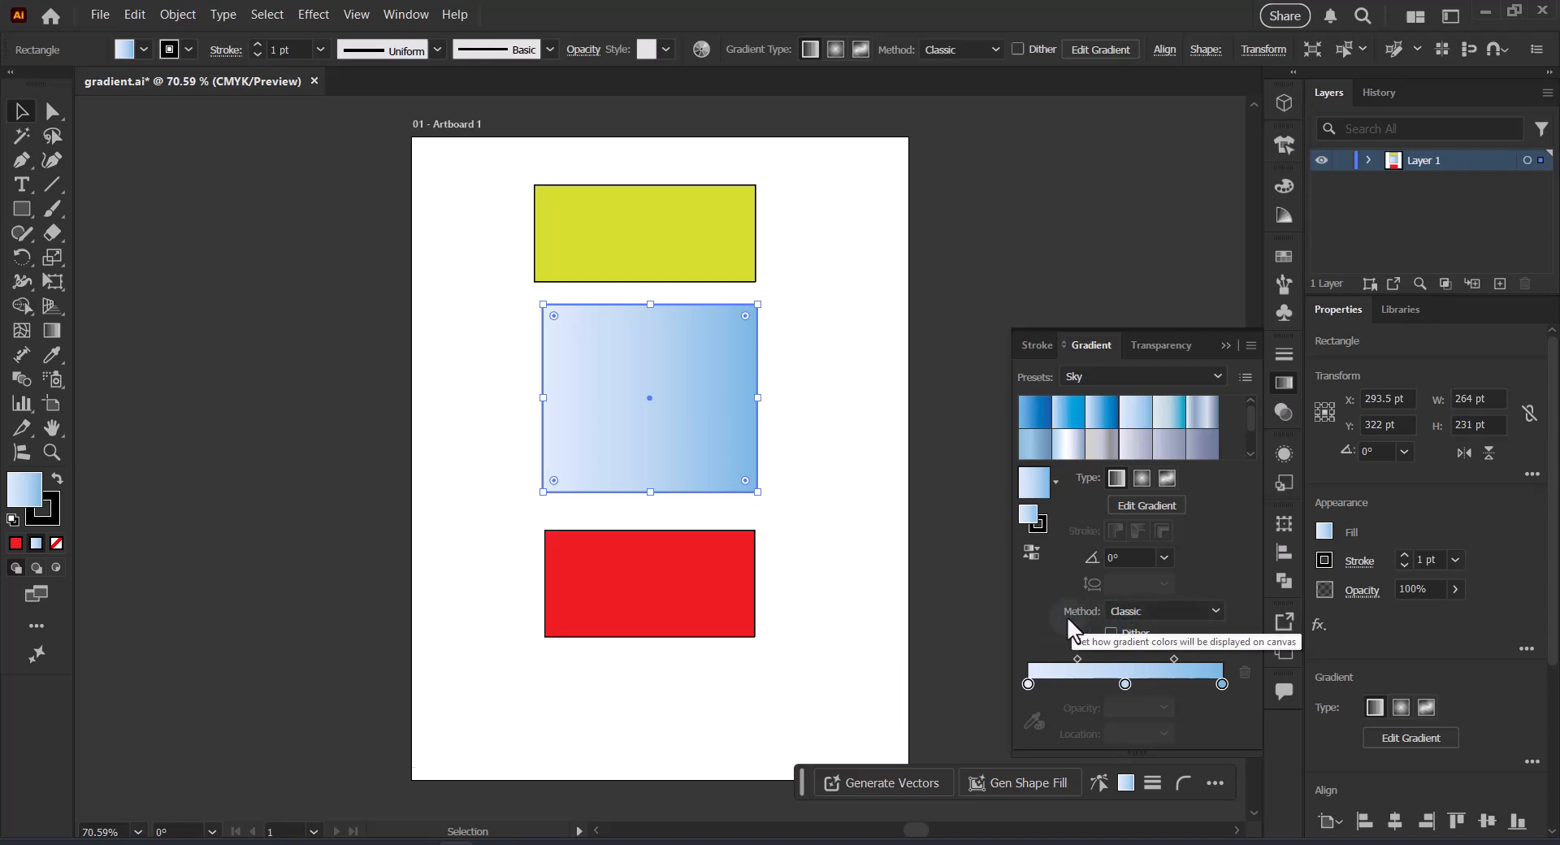
left_click(1215, 611)
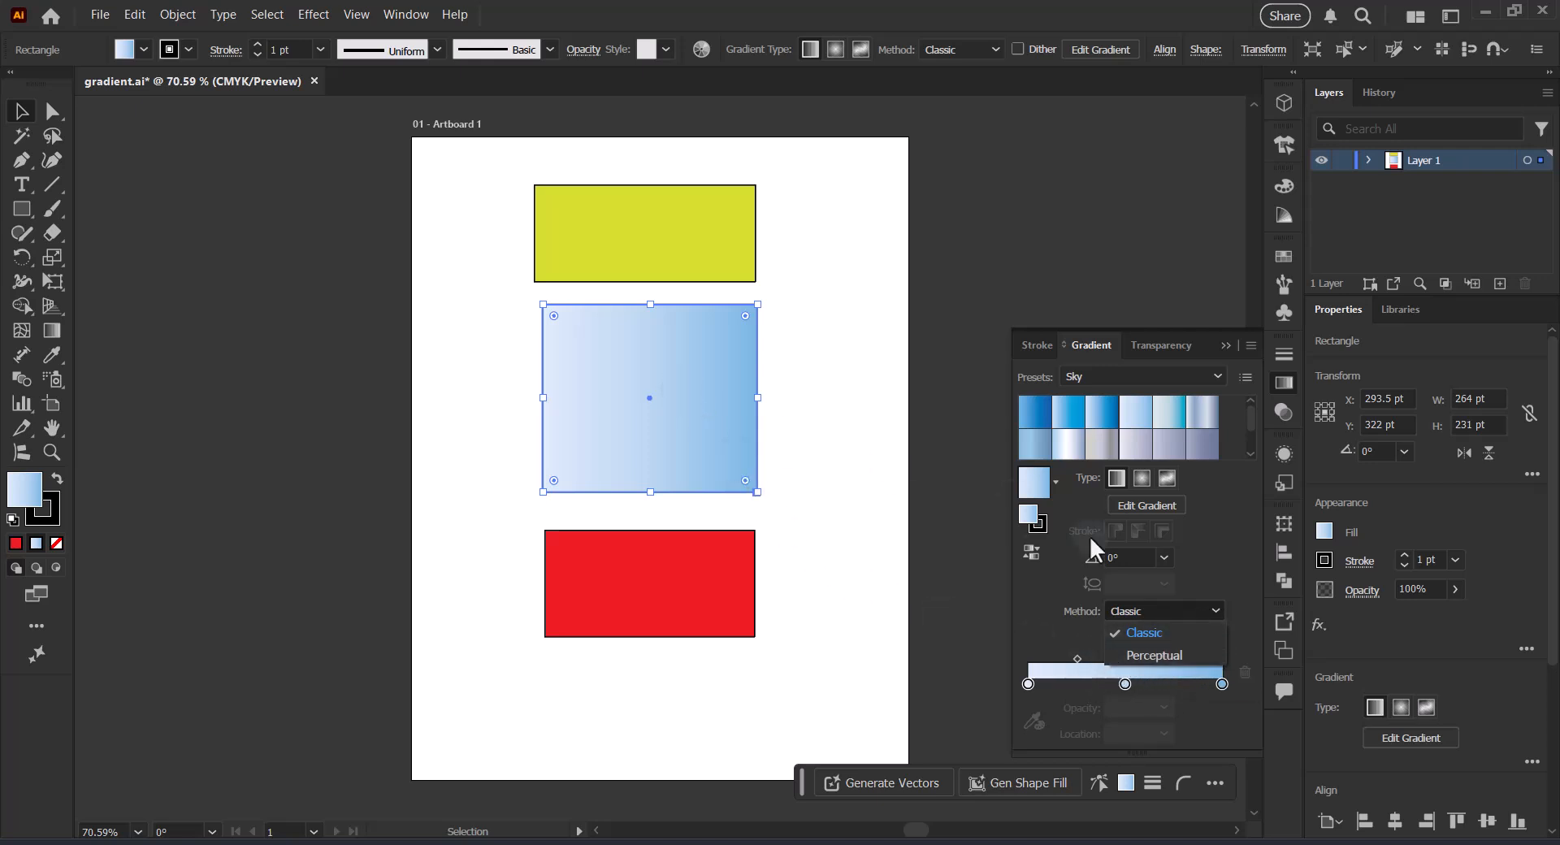
left_click(1178, 652)
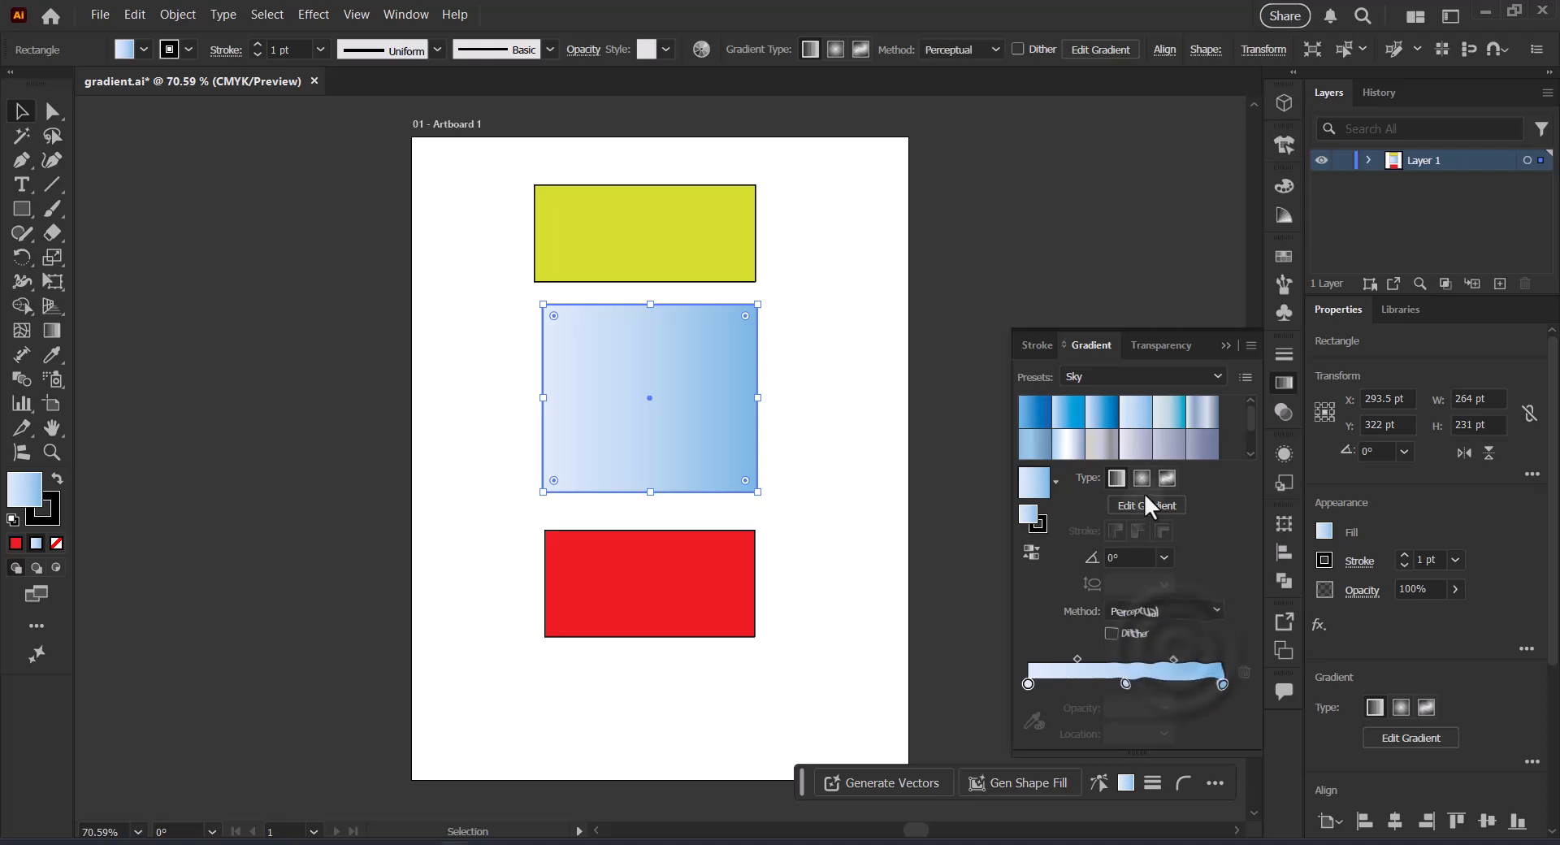
- Replace the middle rectangle's fill with the purple and coral Sky preset gradient and set its method to Perceptual
scroll(1151, 423, "down", 2)
left_click(1151, 408)
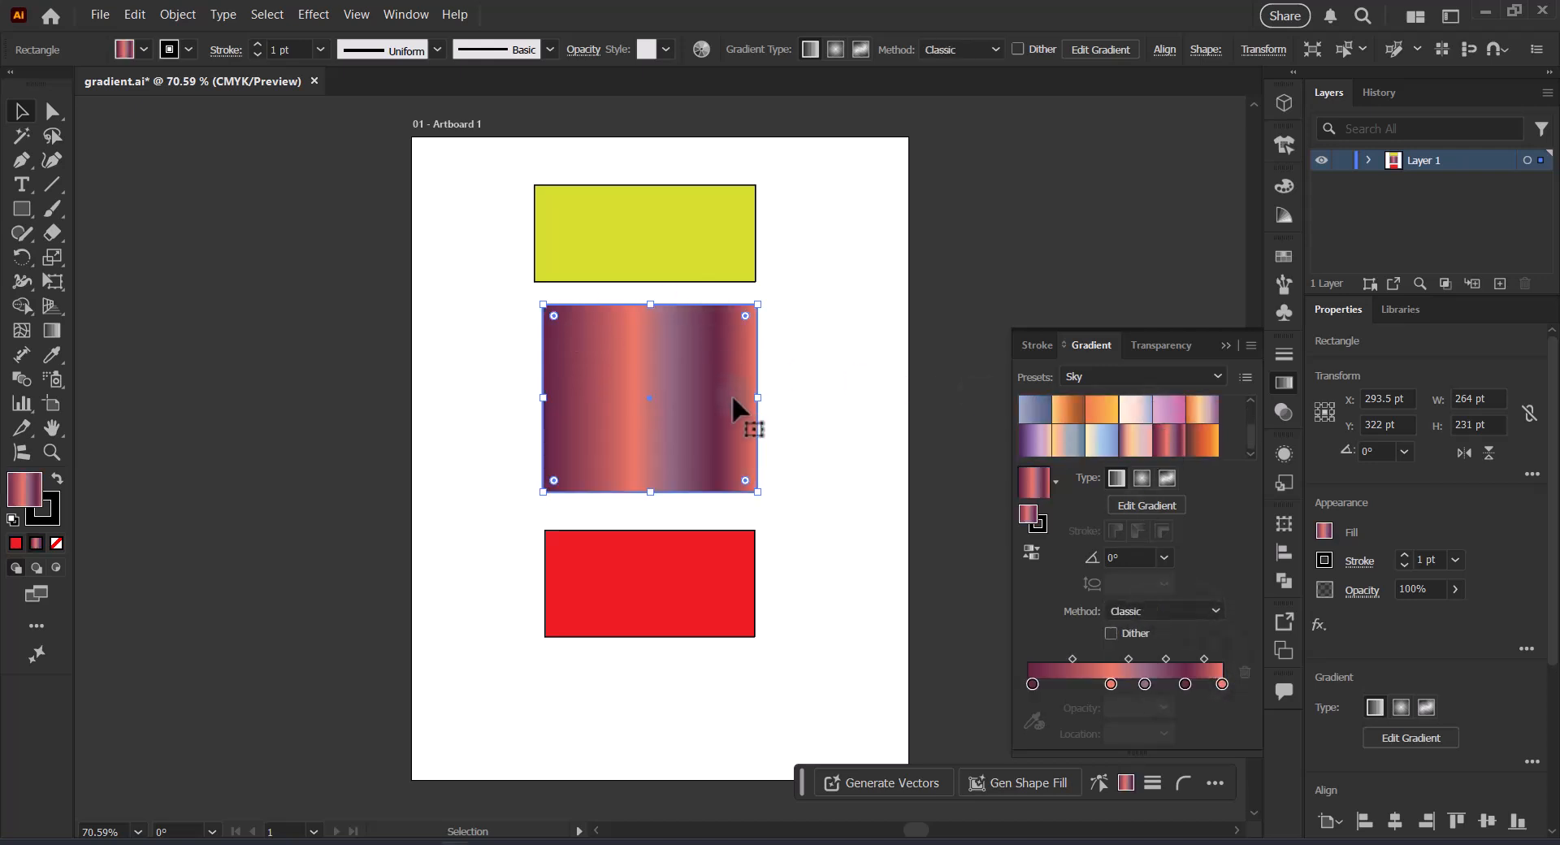
left_click(1209, 611)
left_click(1159, 655)
- Switch the middle rectangle's gradient method to Classic to compare it with Perceptual
left_click(993, 48)
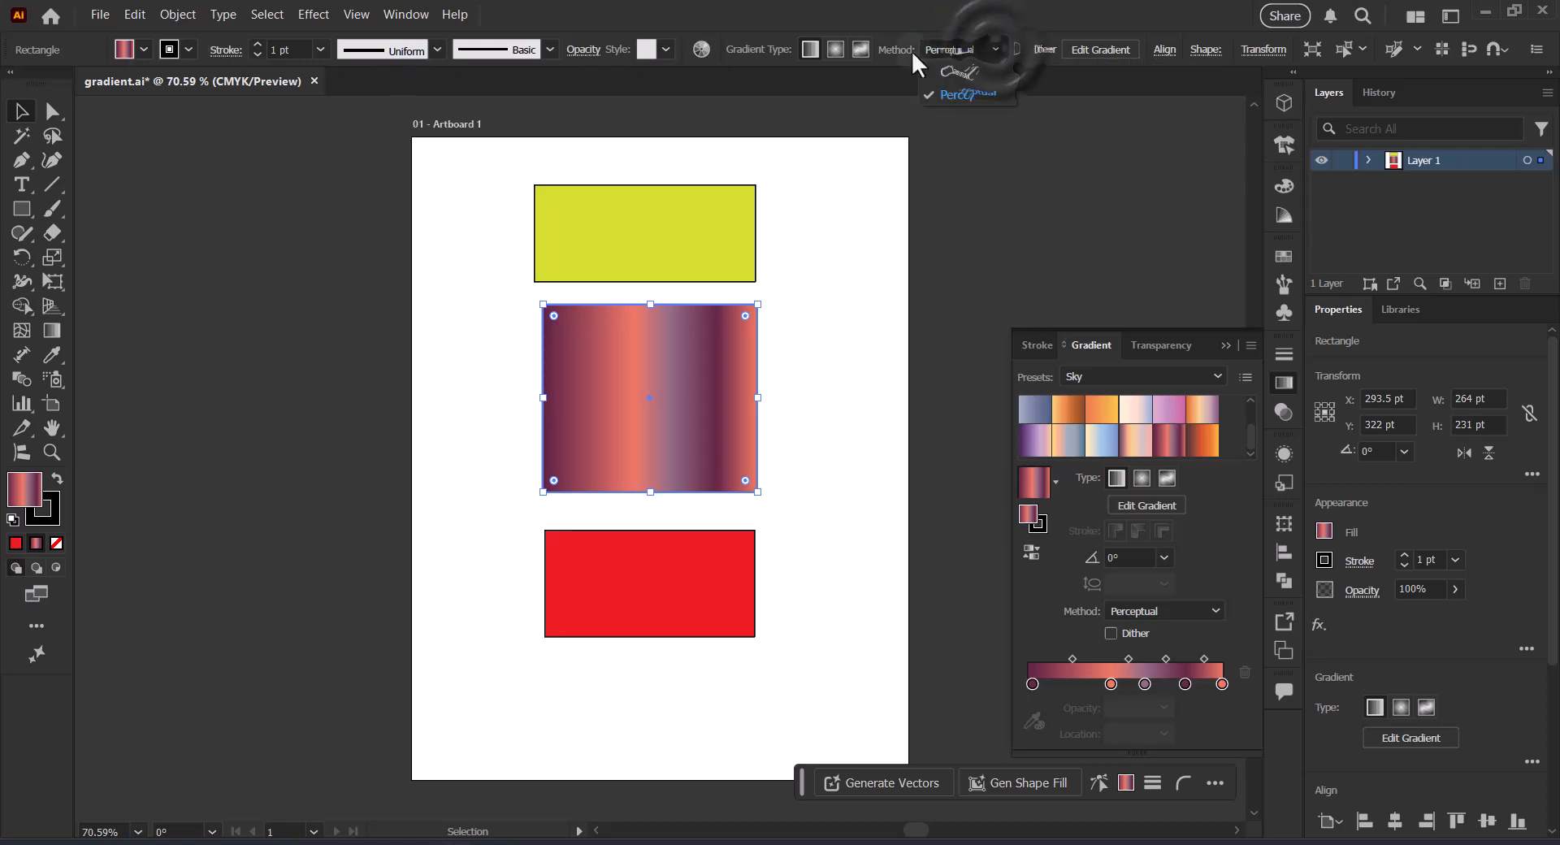
left_click(959, 72)
left_click(995, 47)
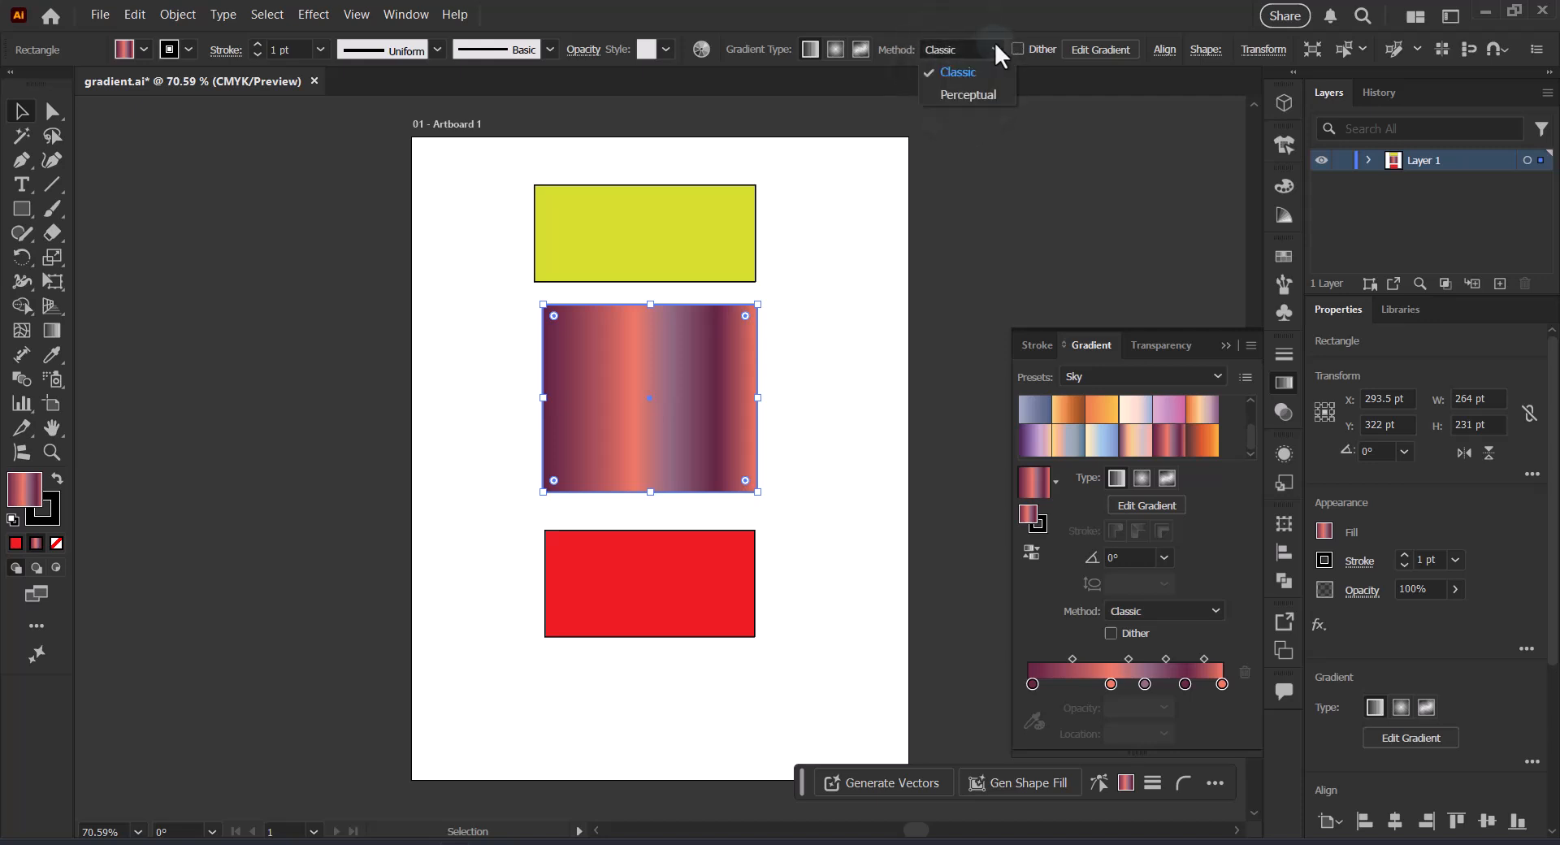
left_click(977, 95)
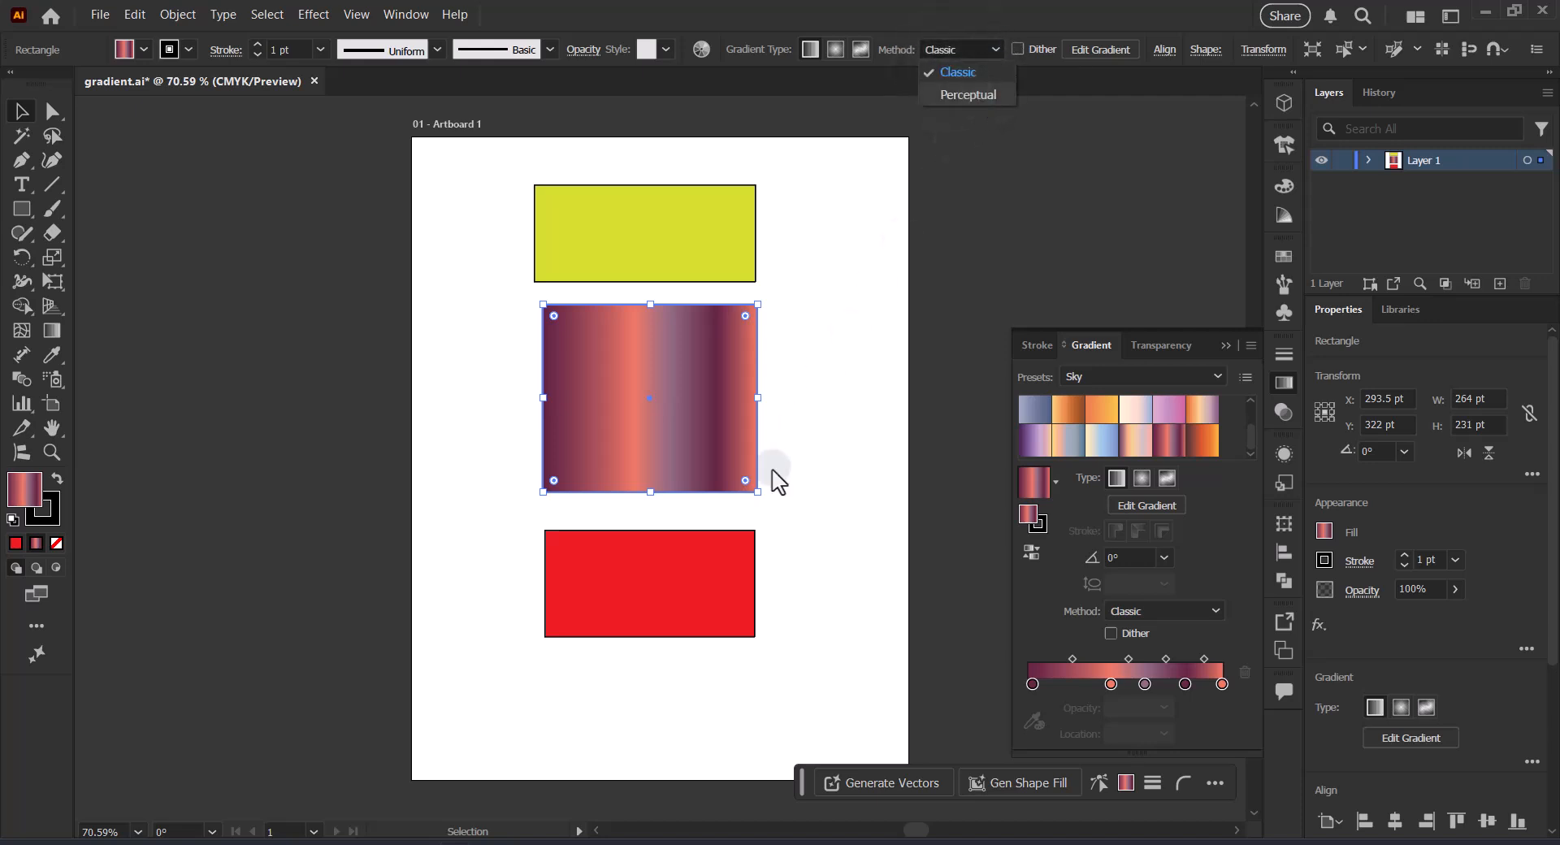
left_click(1227, 344)
- Apply a linear gradient from red to black to the bottom red rectangle
left_click(658, 588)
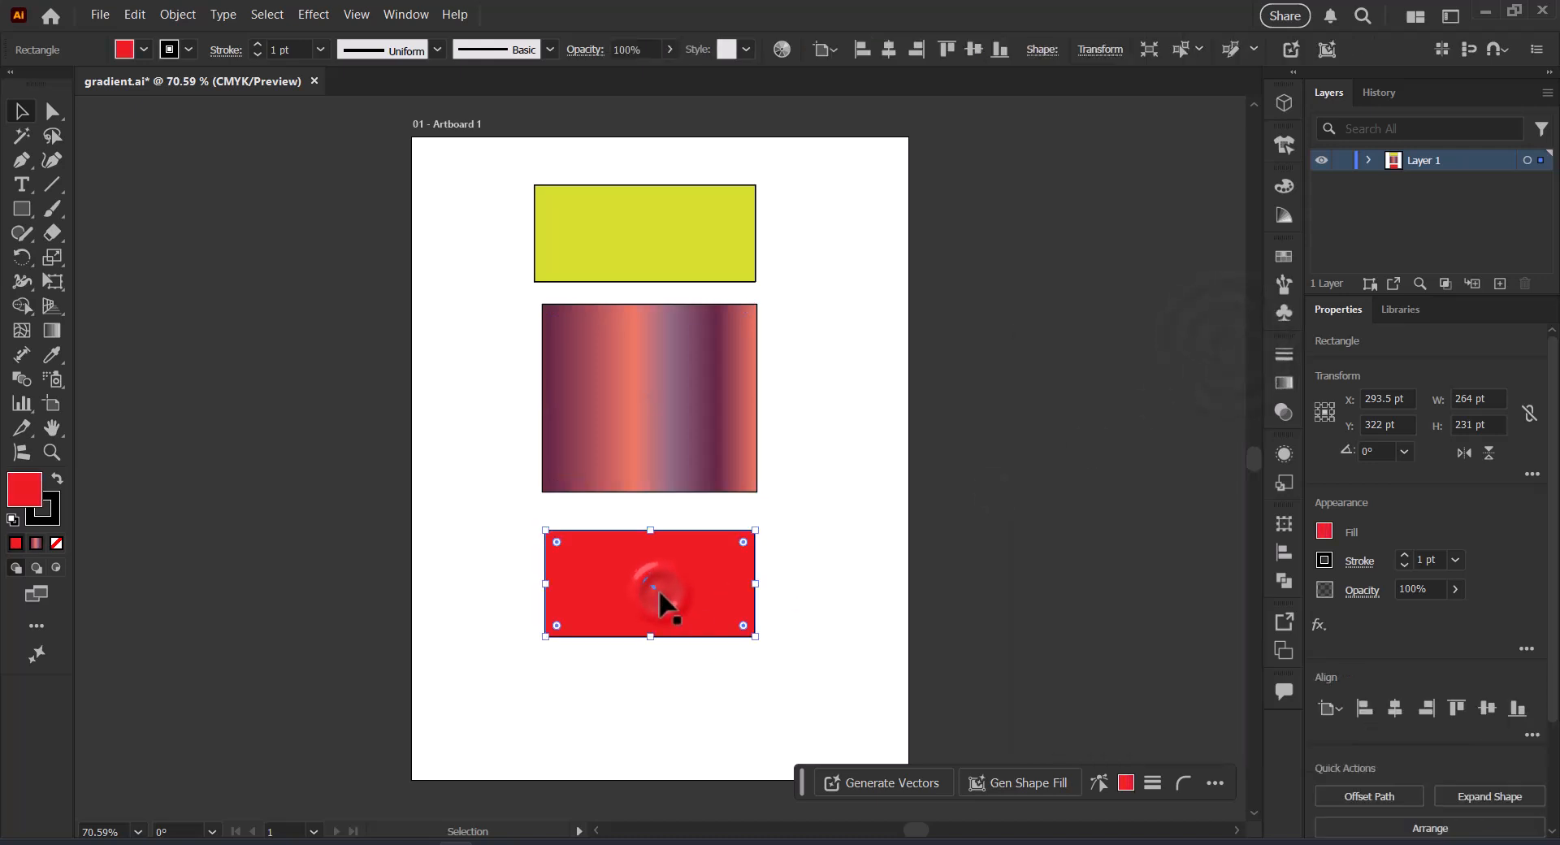
left_click(54, 330)
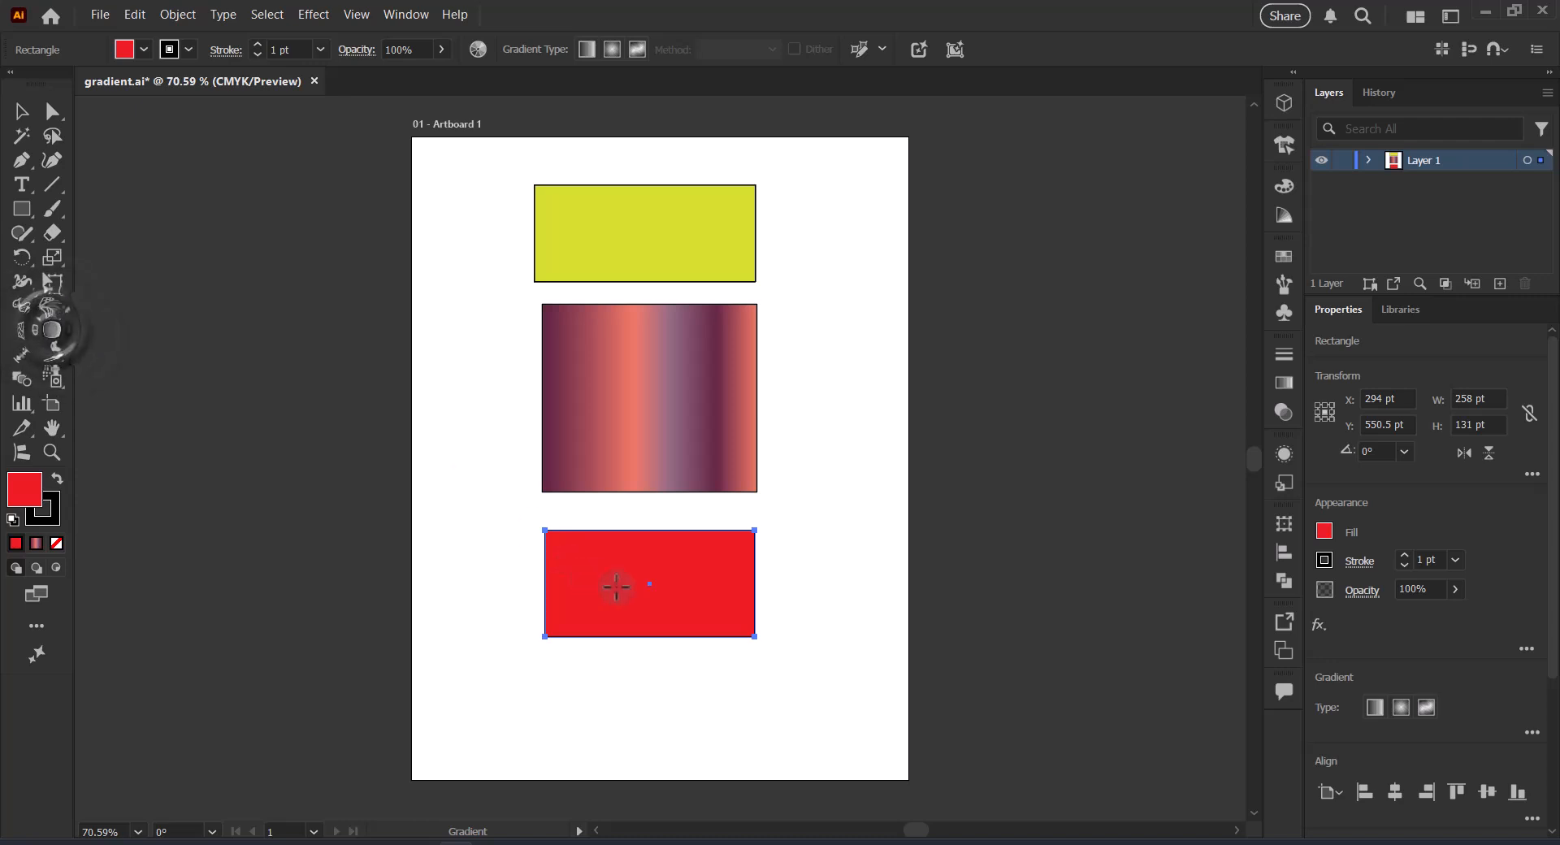
left_click(677, 583)
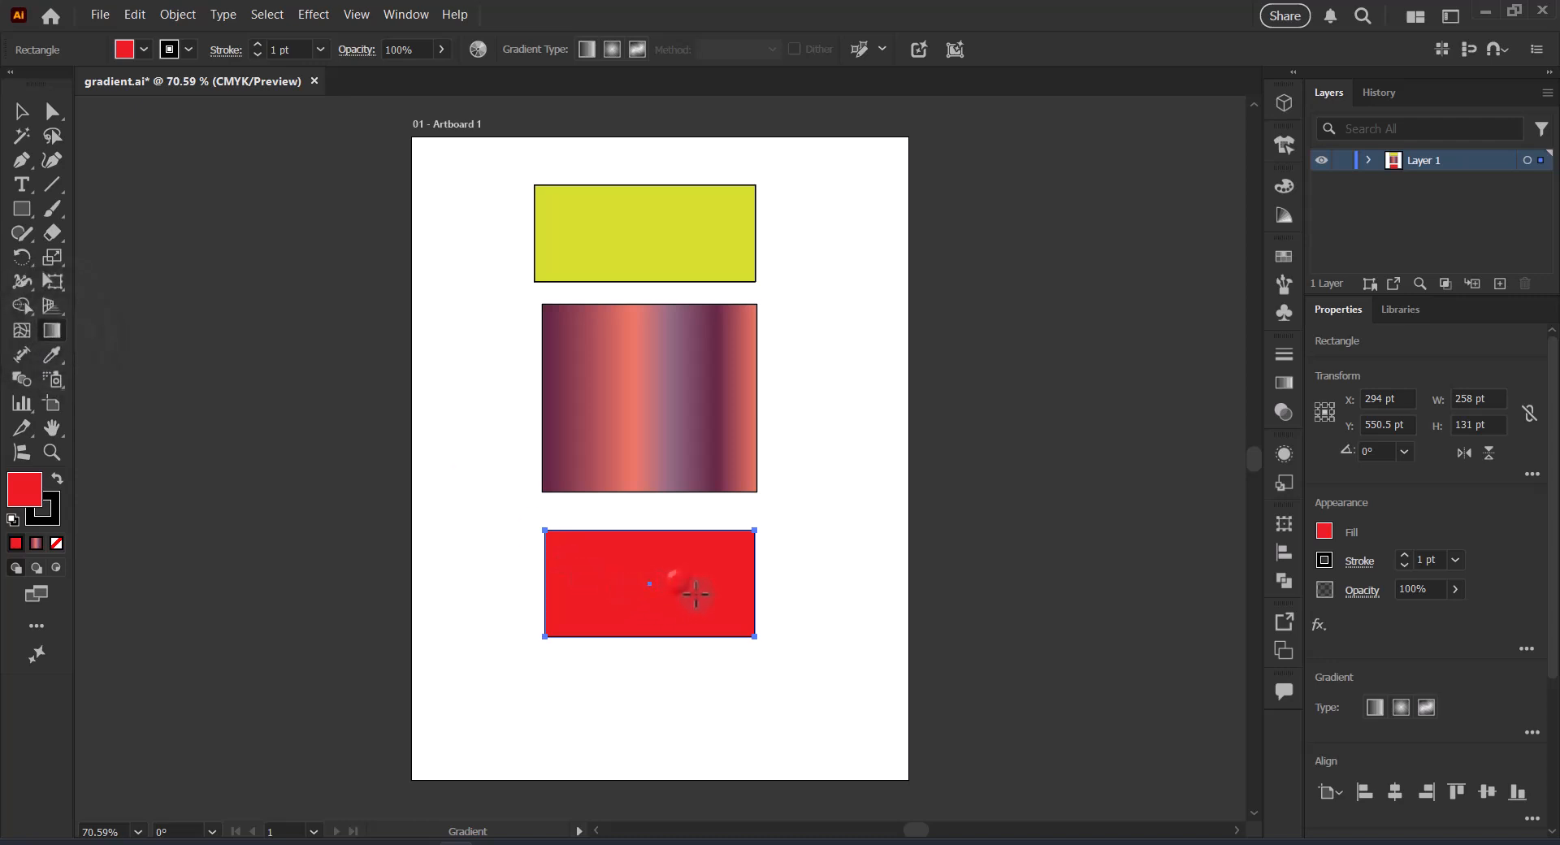
left_click(1284, 384)
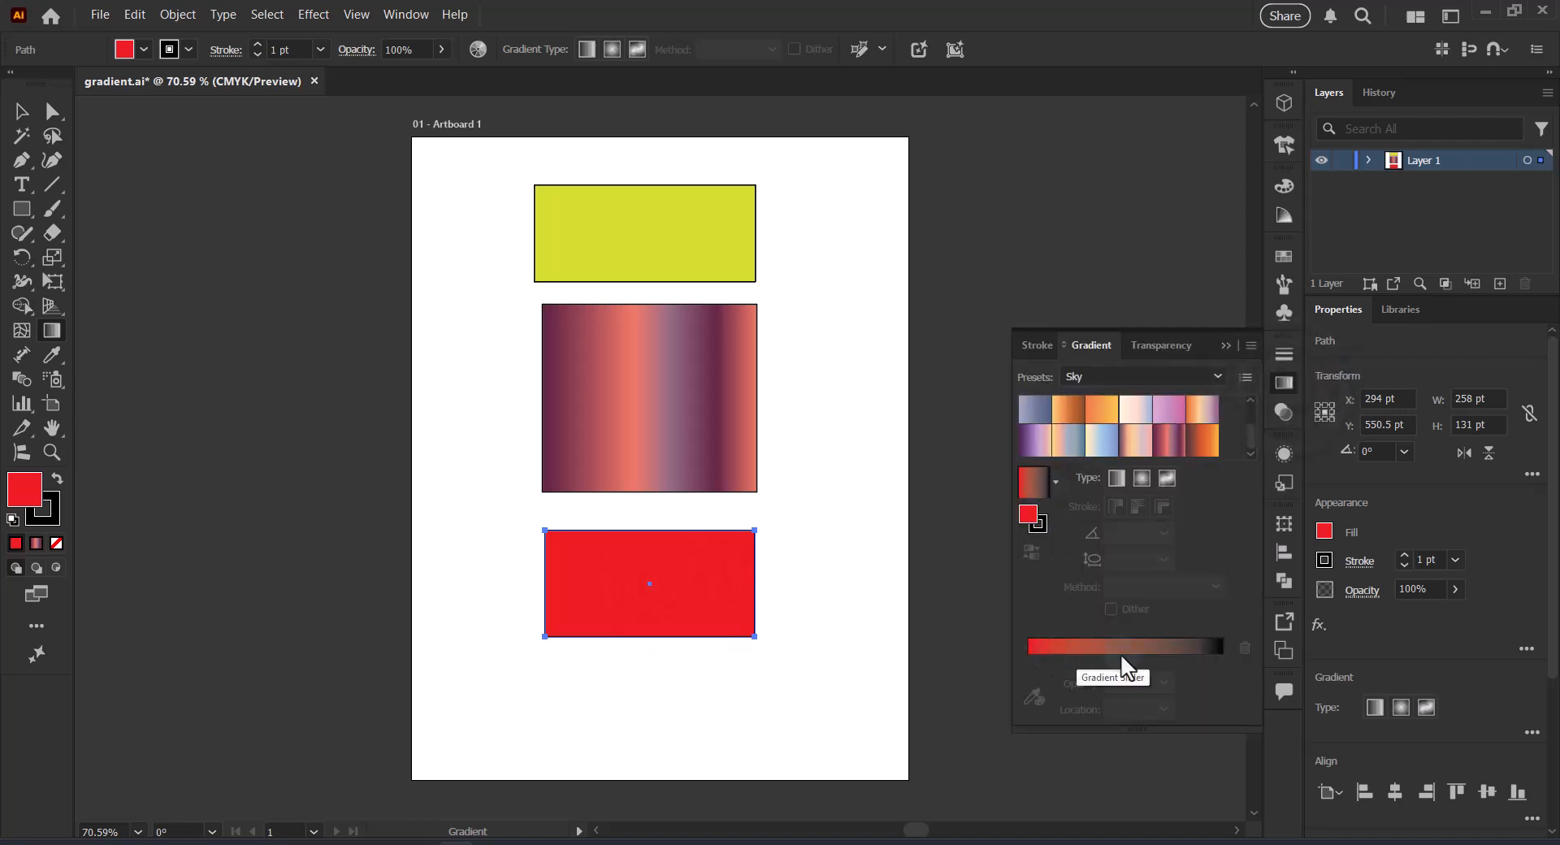
left_click(1116, 483)
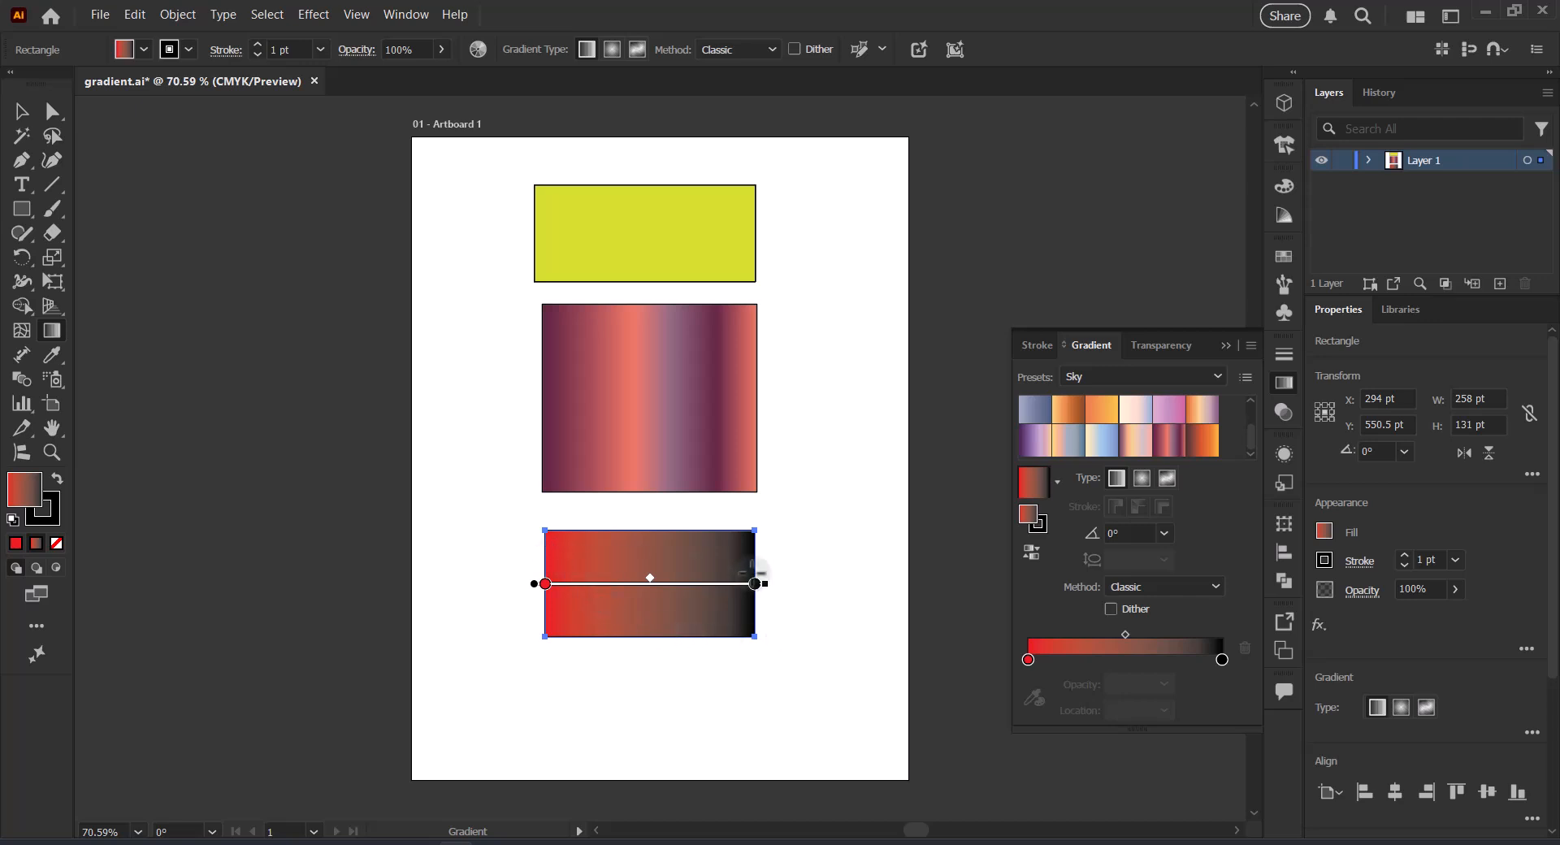
- Browse the gradient swatch libraries available for the document
left_click(1284, 256)
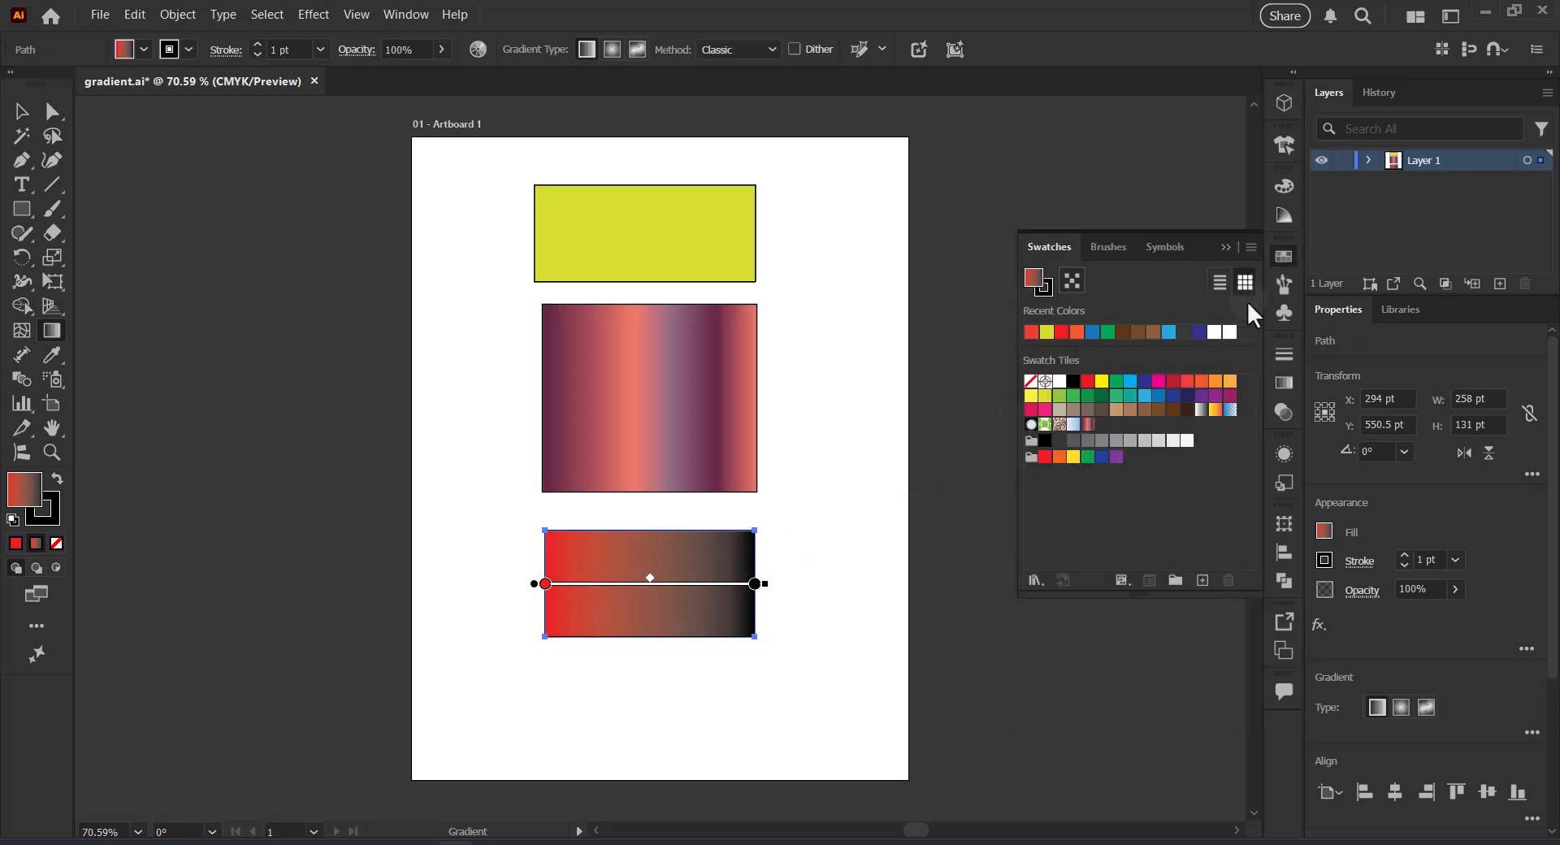
left_click(1034, 581)
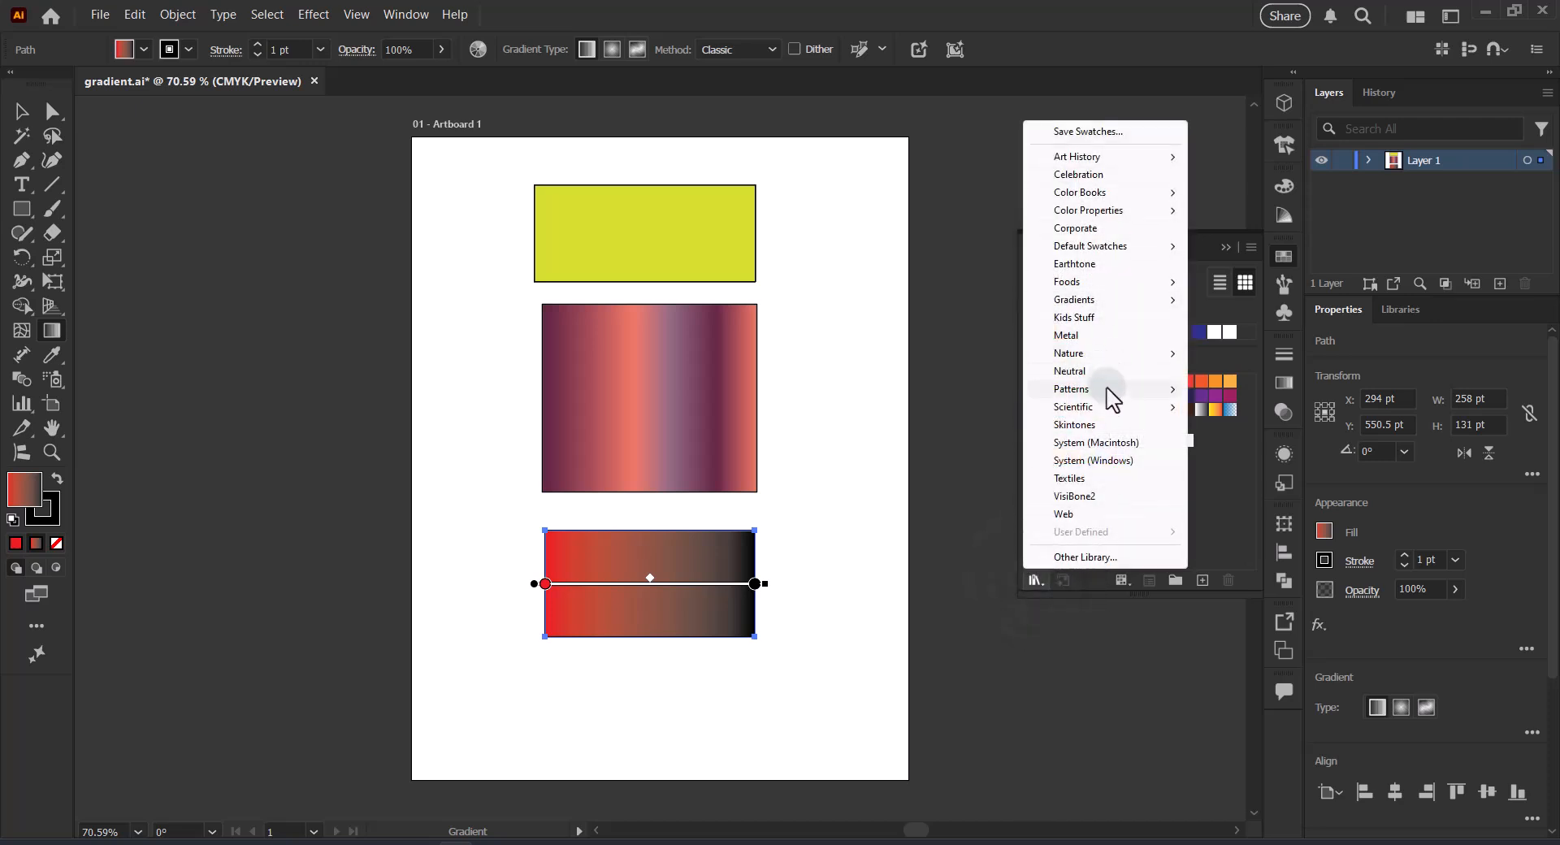
mouse_move(1122, 290)
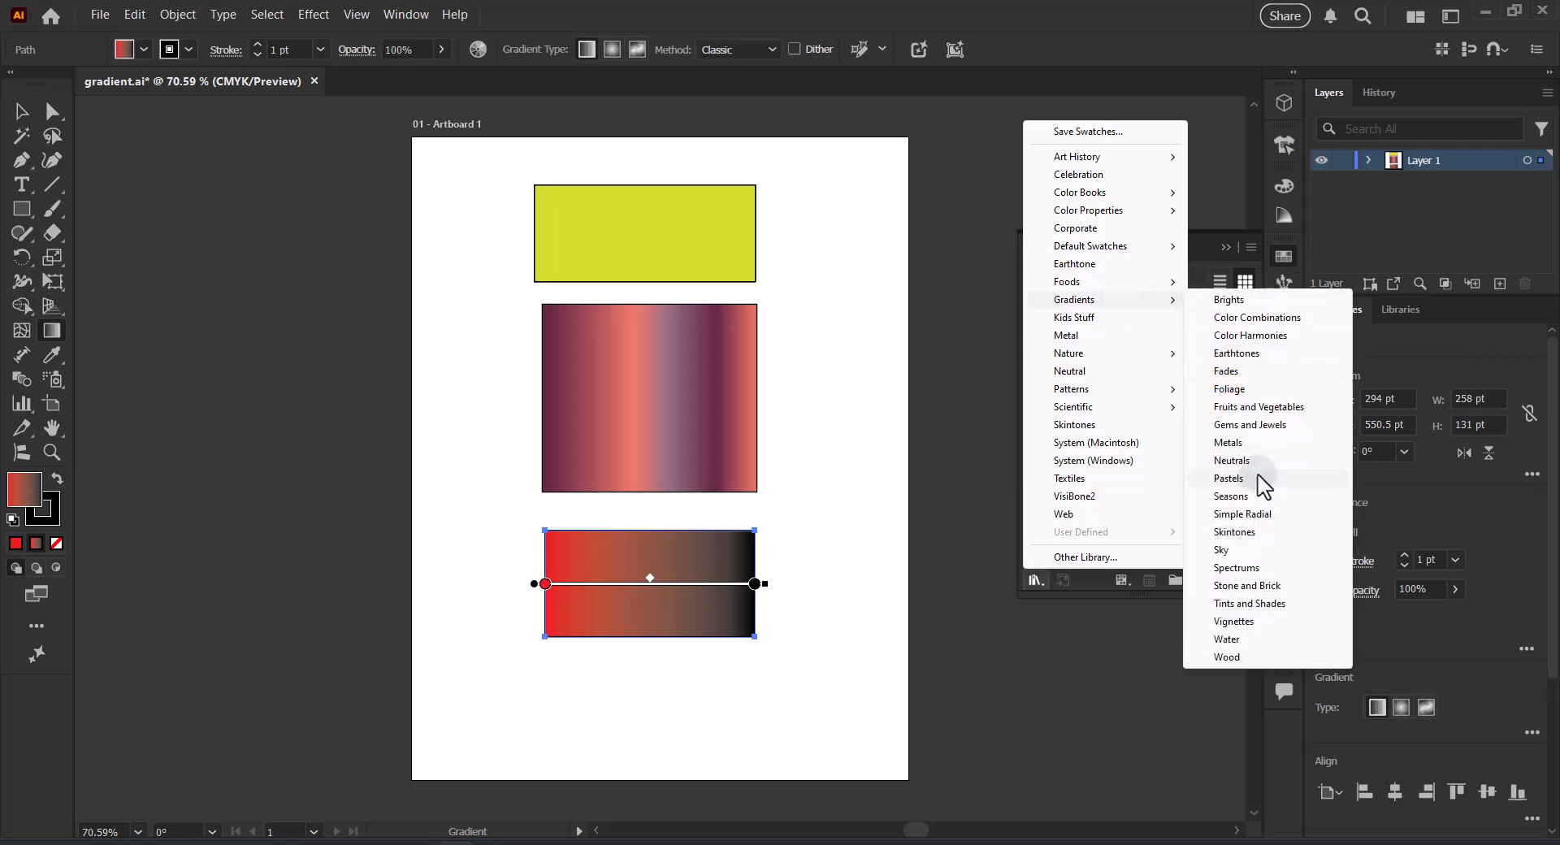
left_click(1259, 480)
left_click(909, 386)
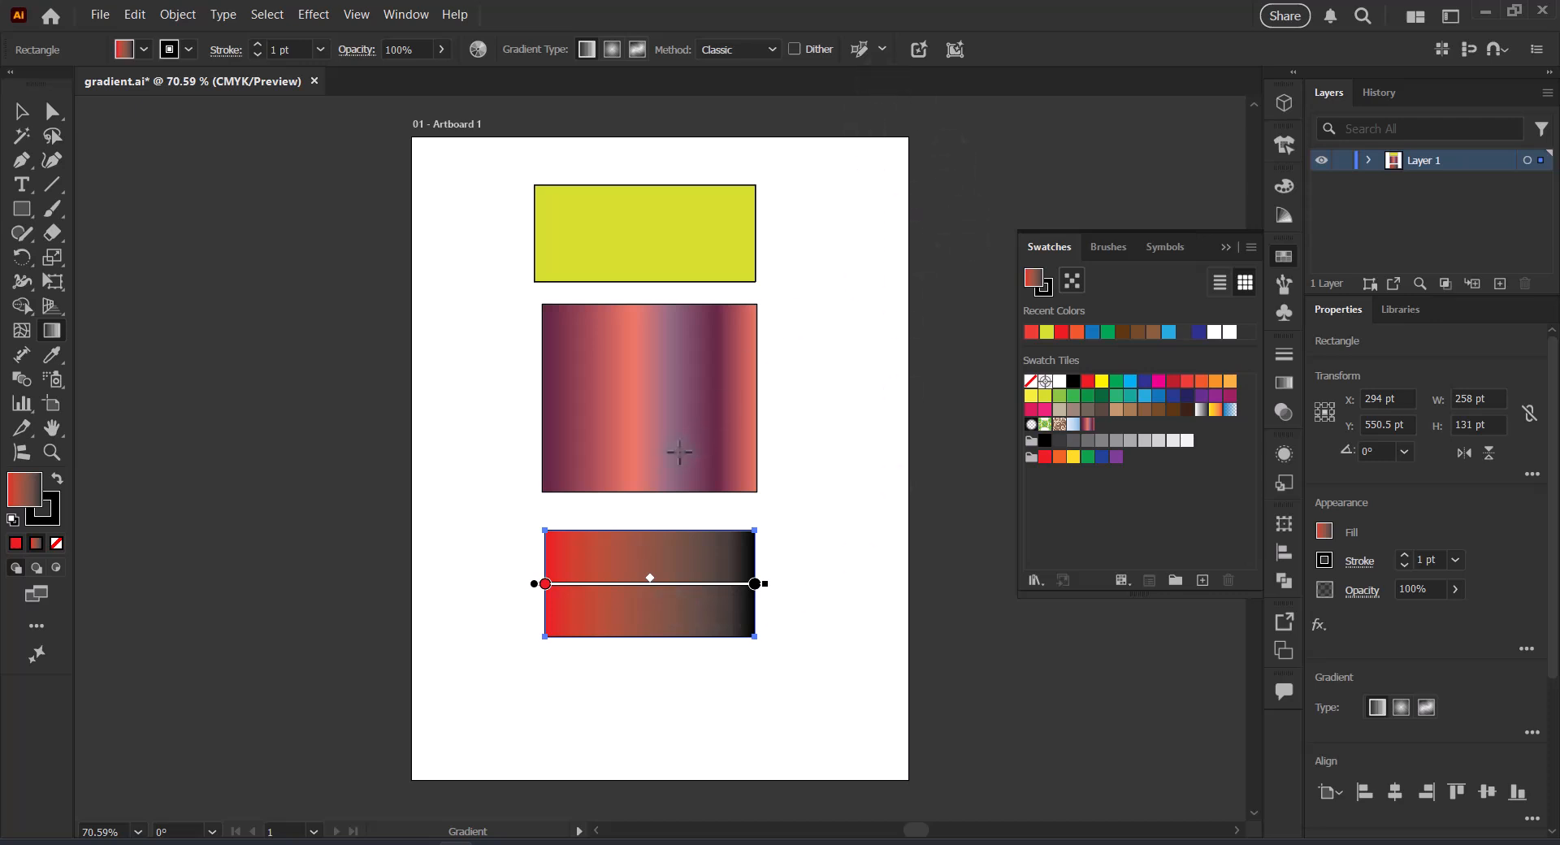
- Set the bottom rectangle's gradient method to Perceptual
left_click(1281, 411)
left_click(1164, 586)
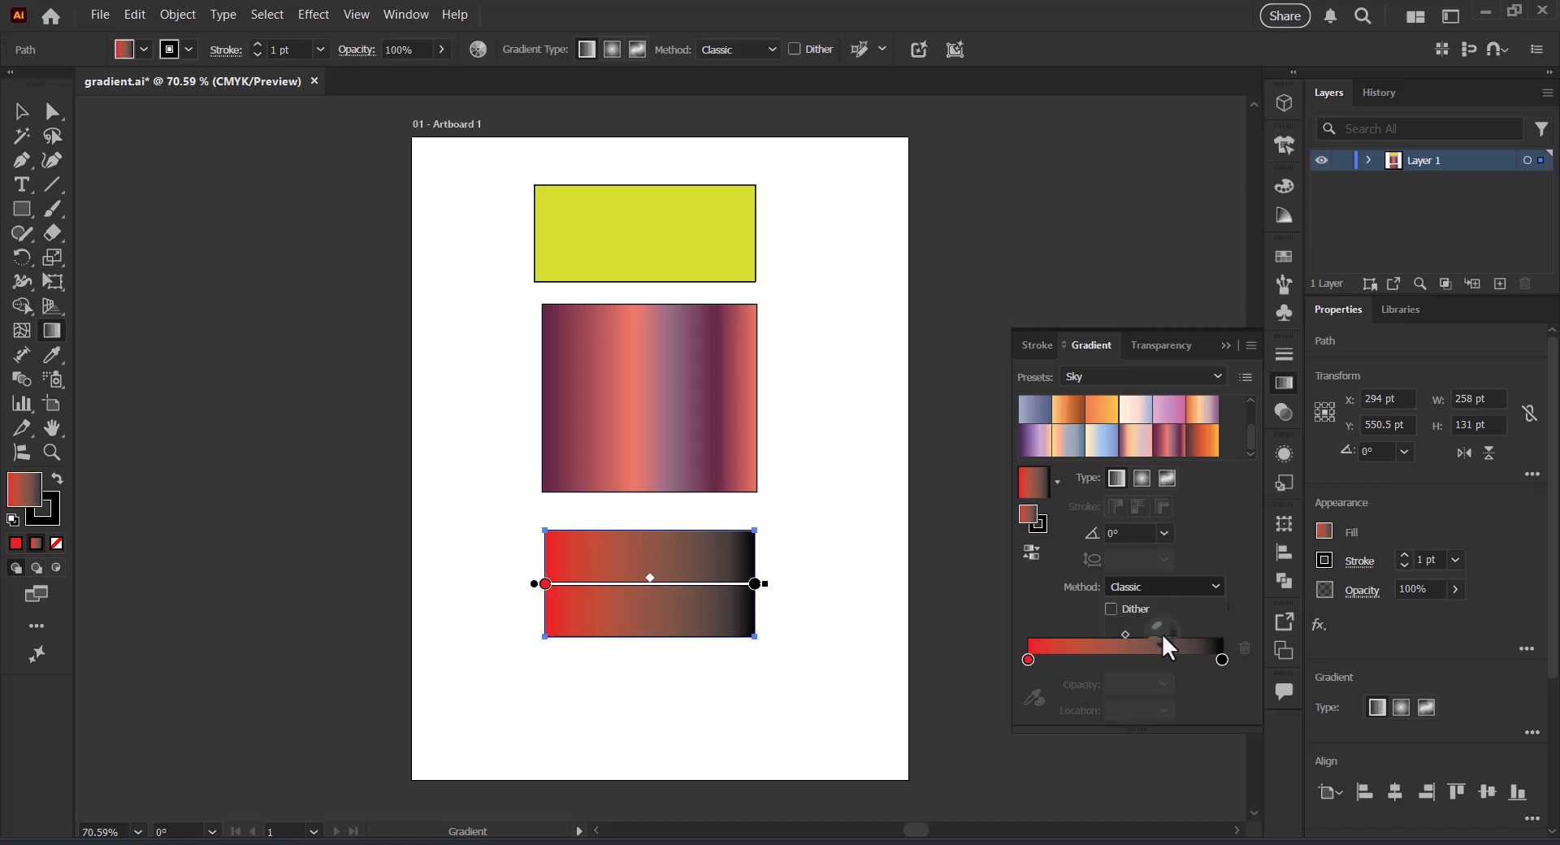
left_click(1162, 633)
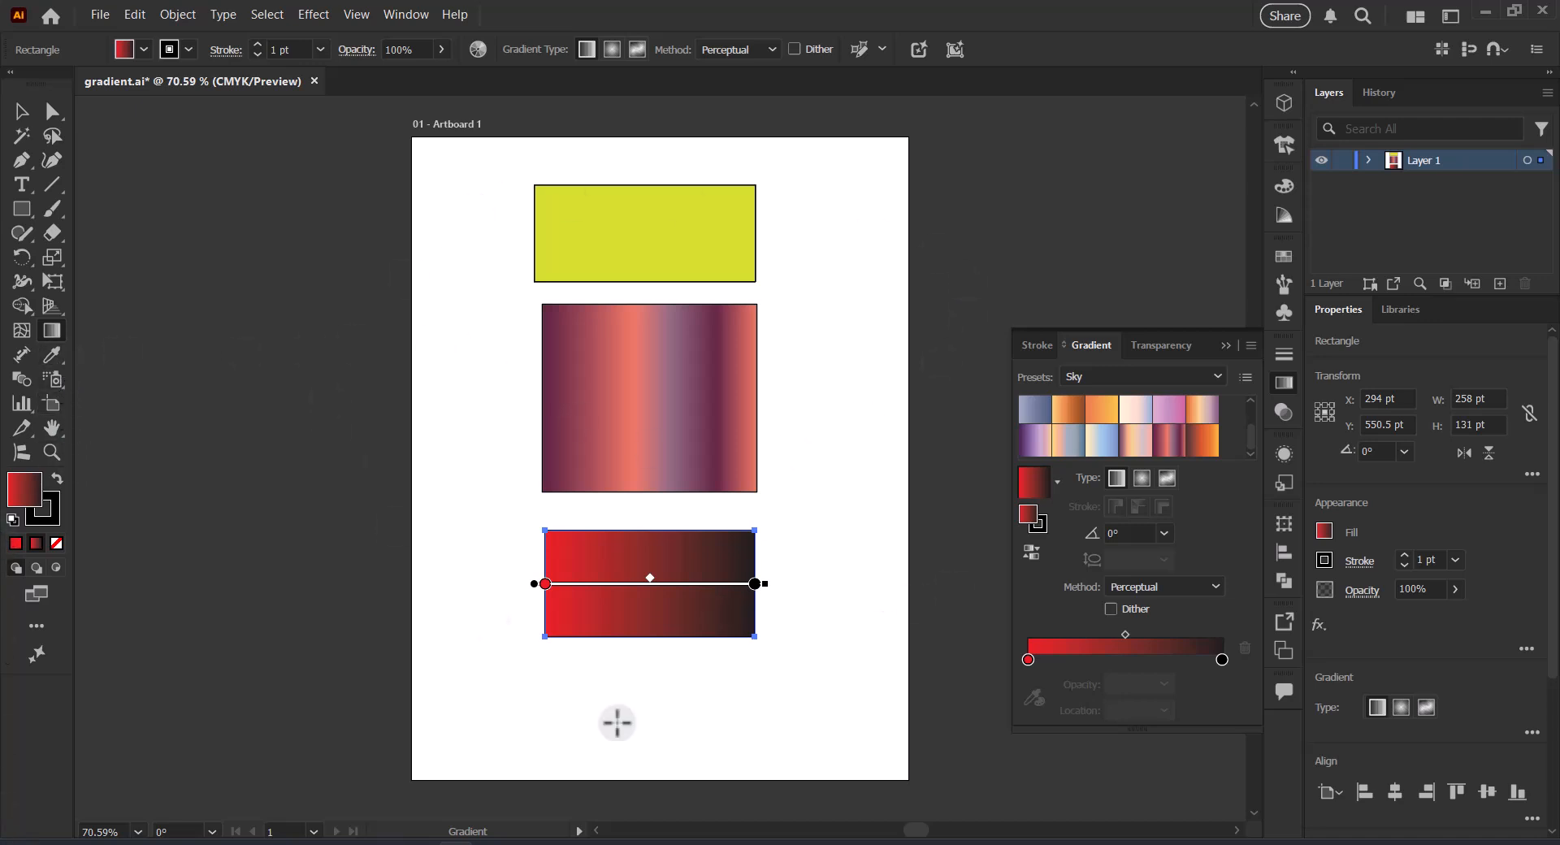
left_click(1227, 347)
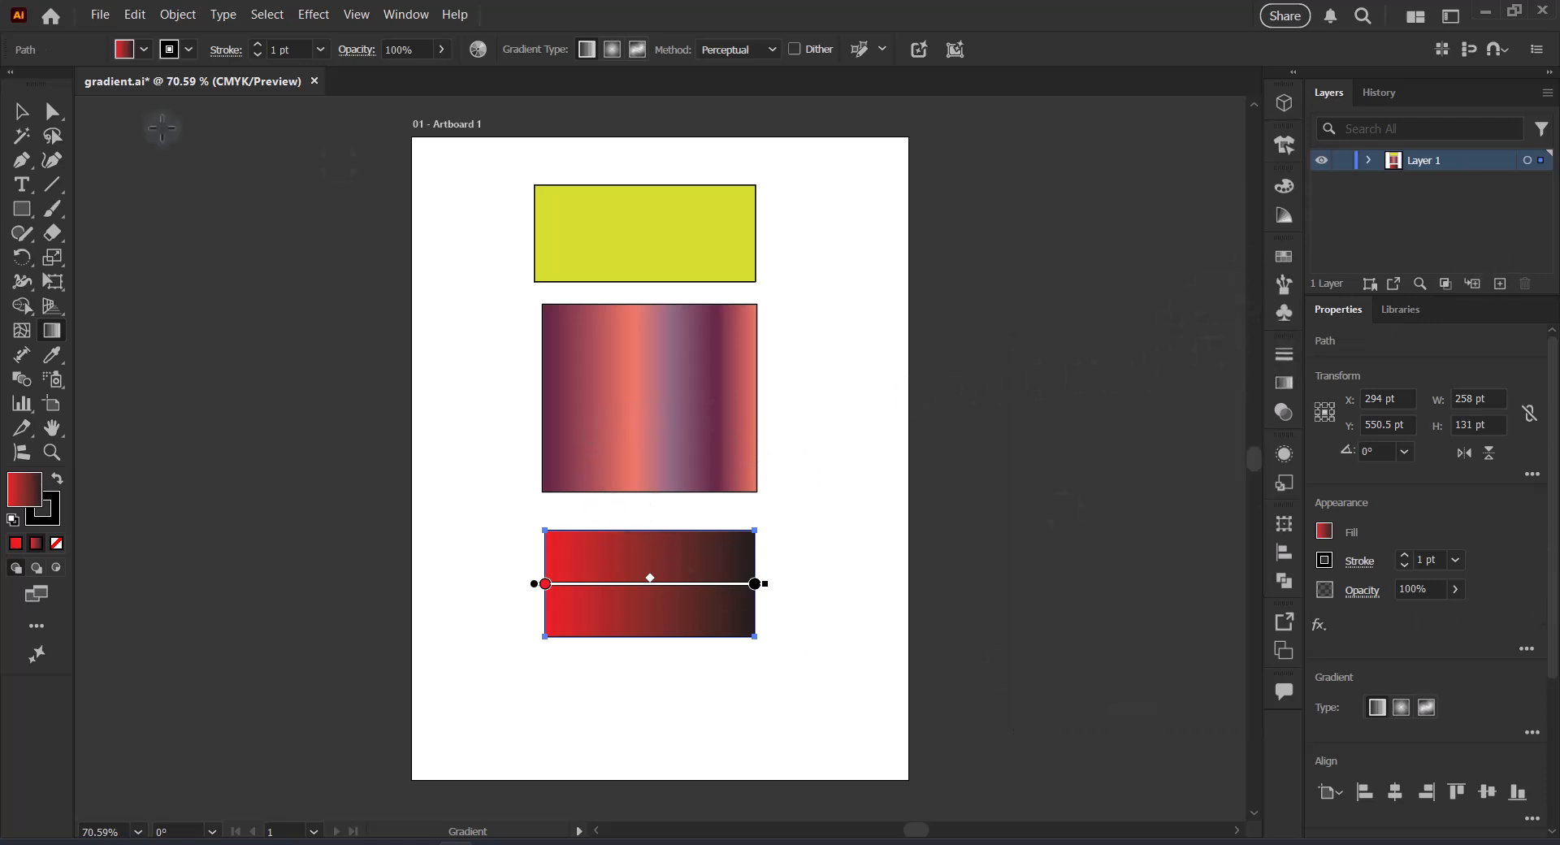
- Go to the home screen and view all file types shared with the account and the list of projects
left_click(50, 16)
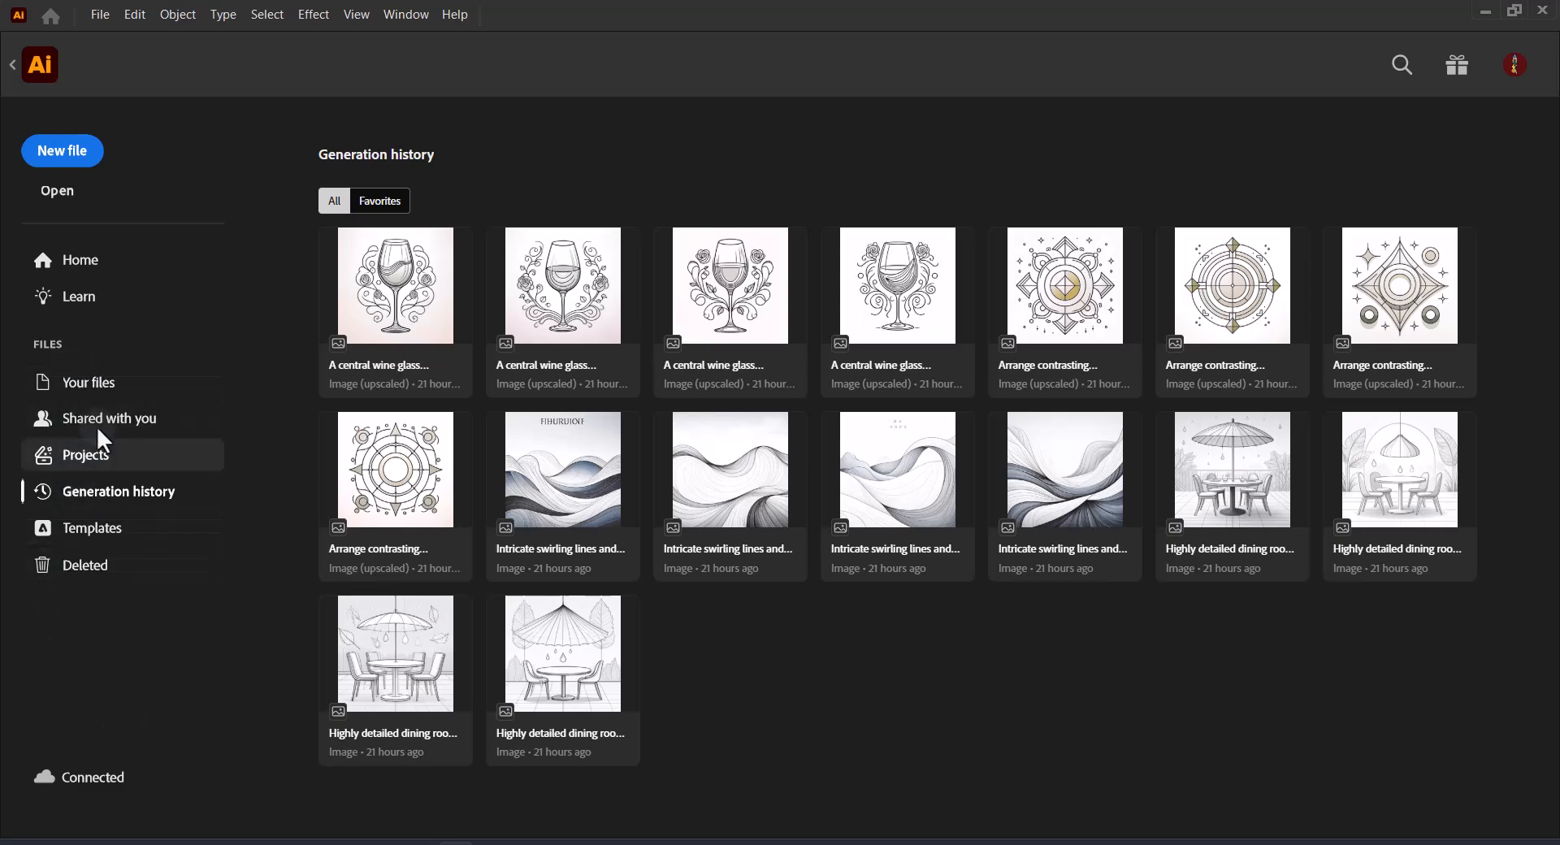
left_click(91, 393)
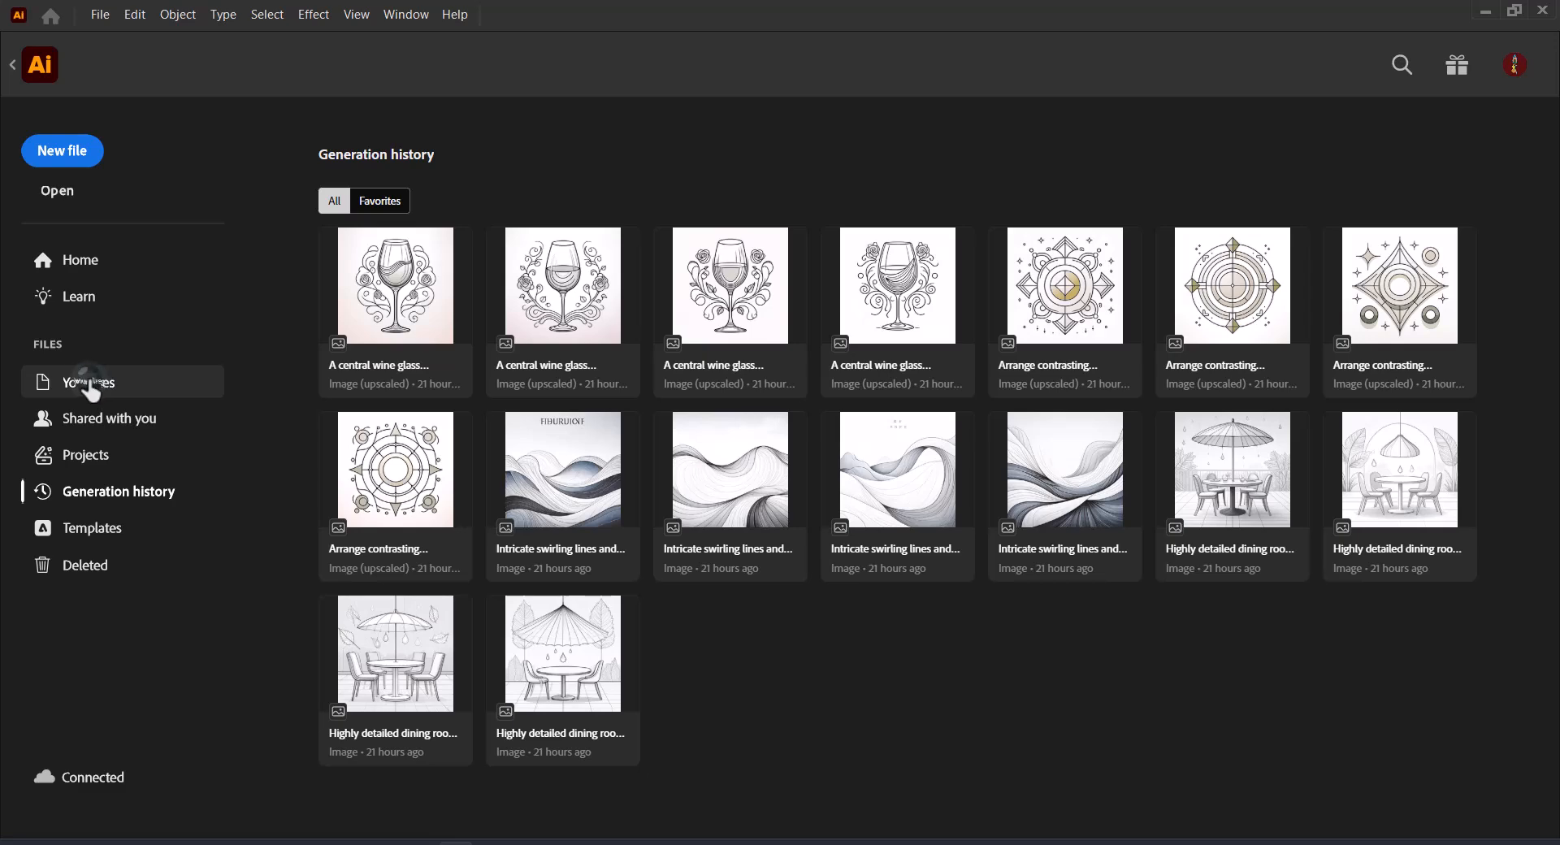
left_click(104, 428)
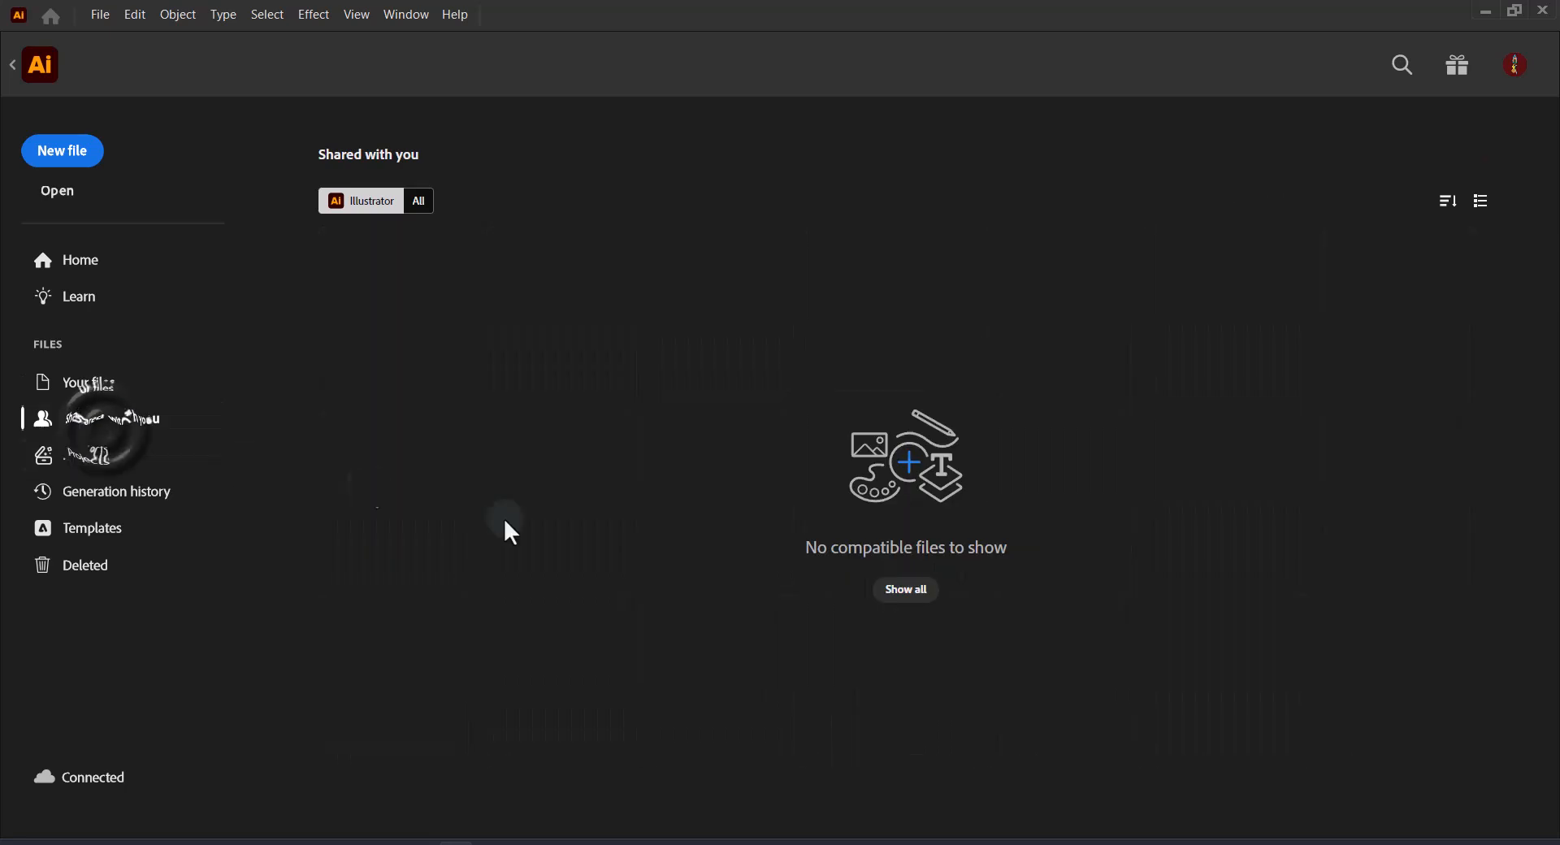
left_click(419, 201)
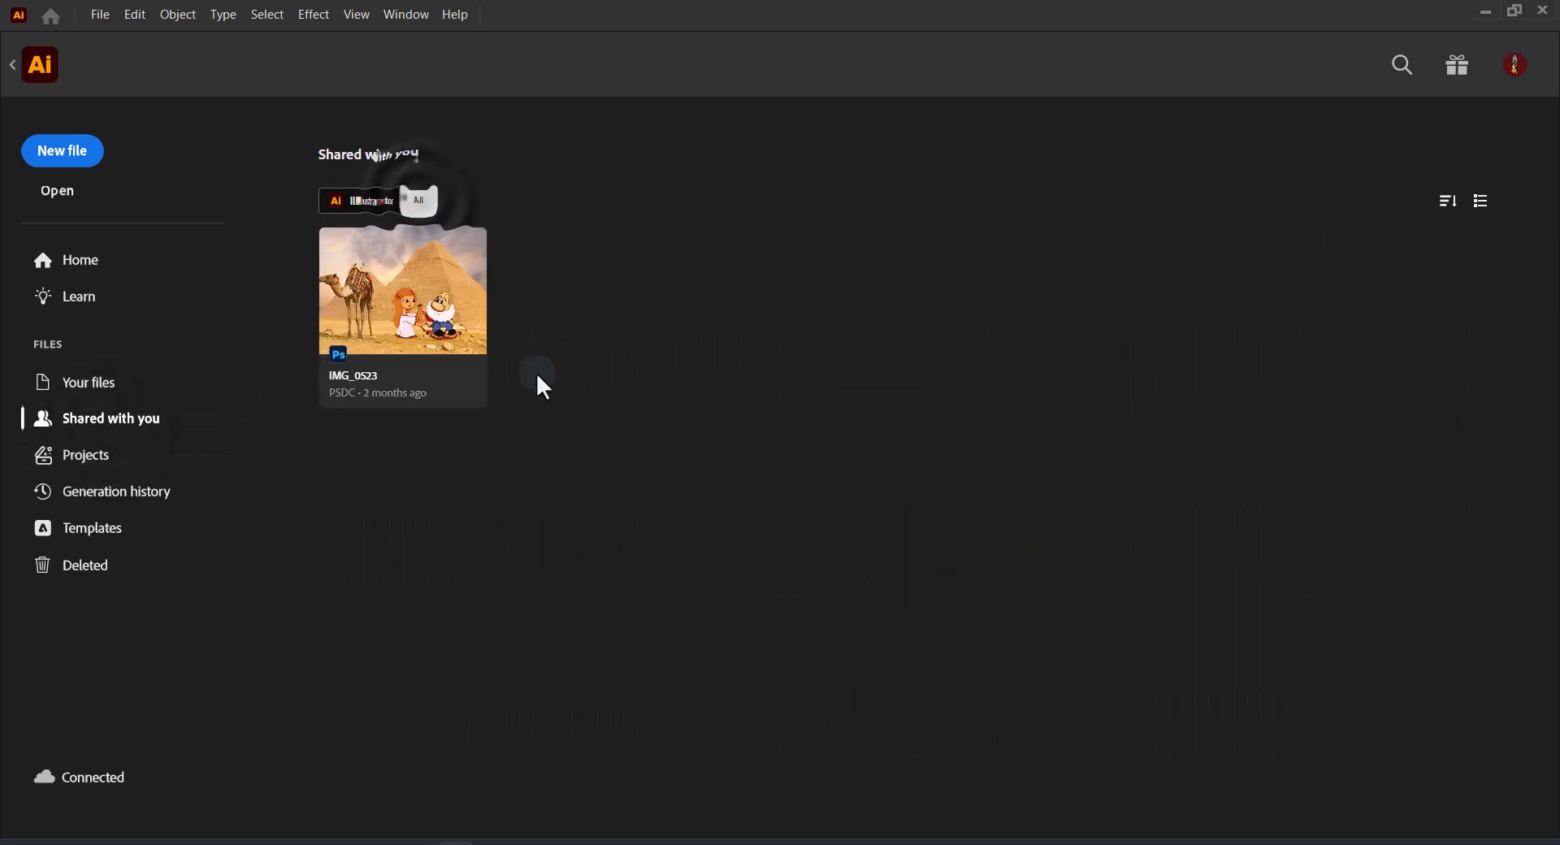
left_click(94, 472)
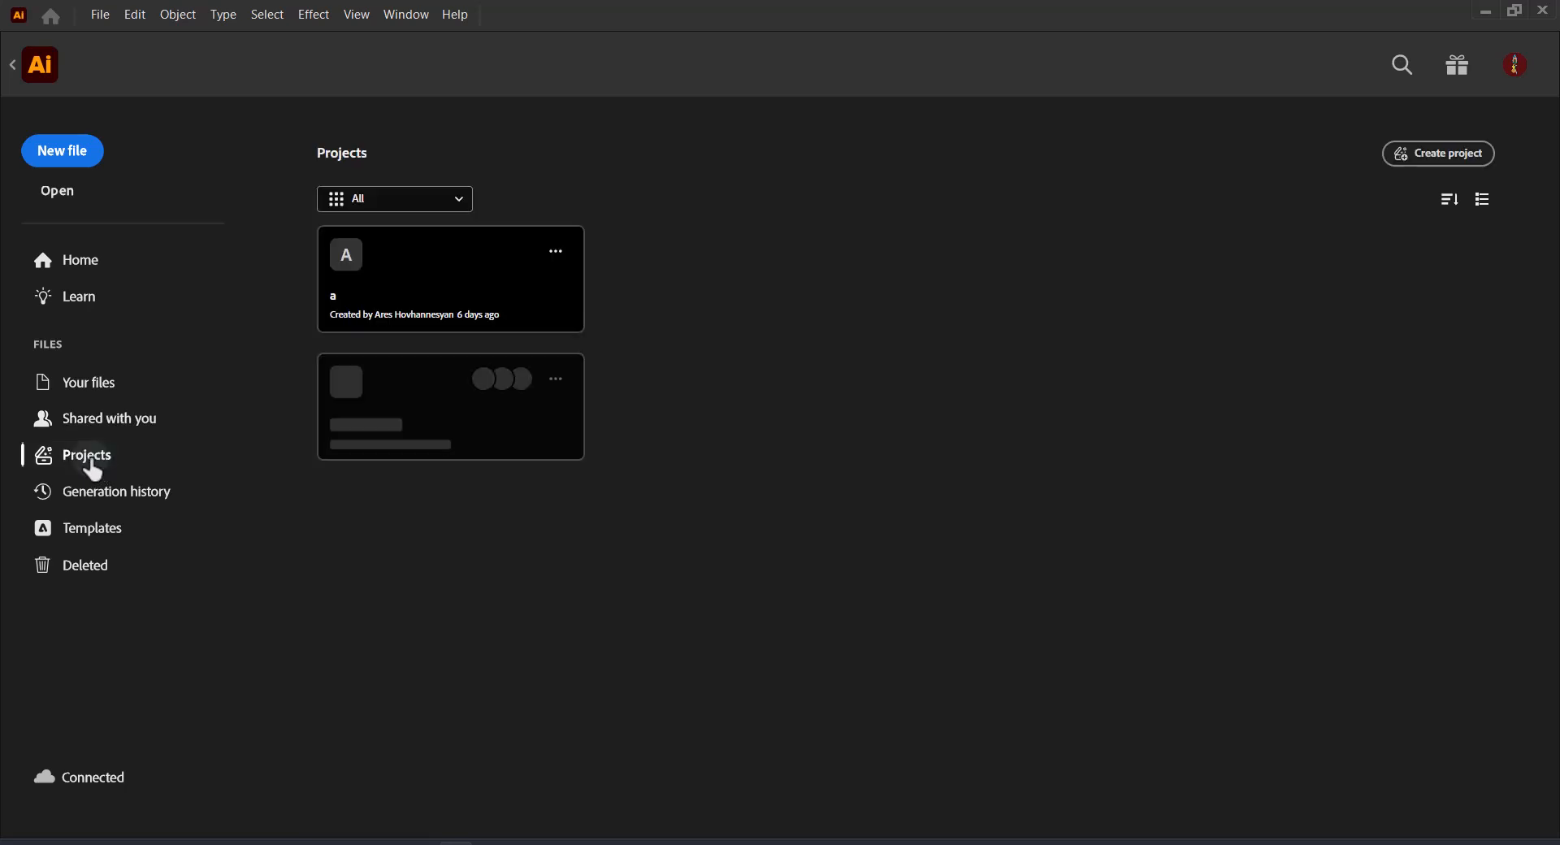
- View the project filter options and the contents of project "a", and return to the projects list
left_click(459, 203)
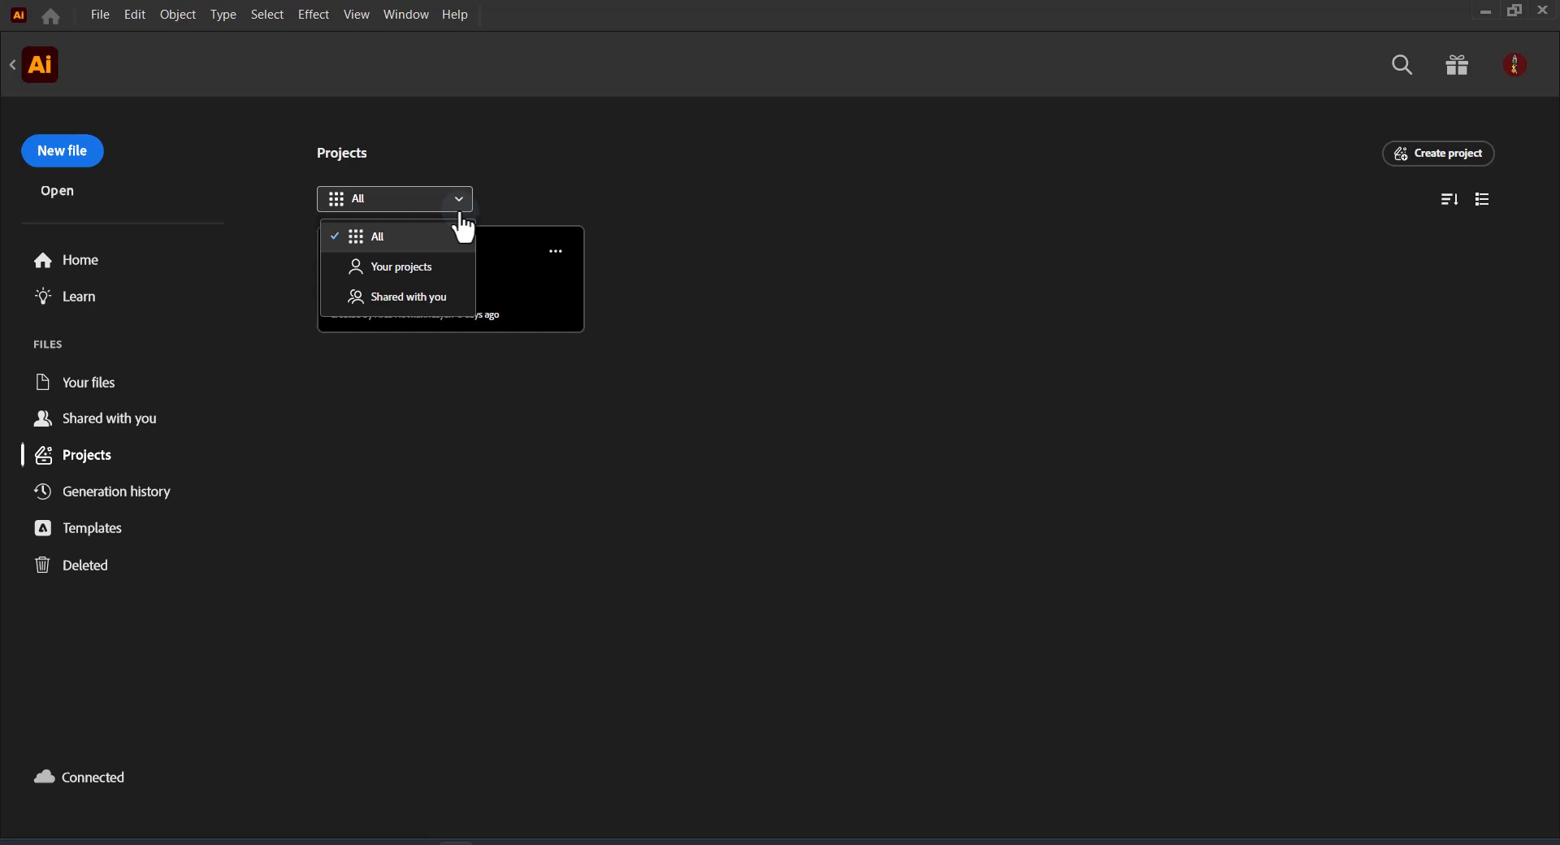
left_click(513, 301)
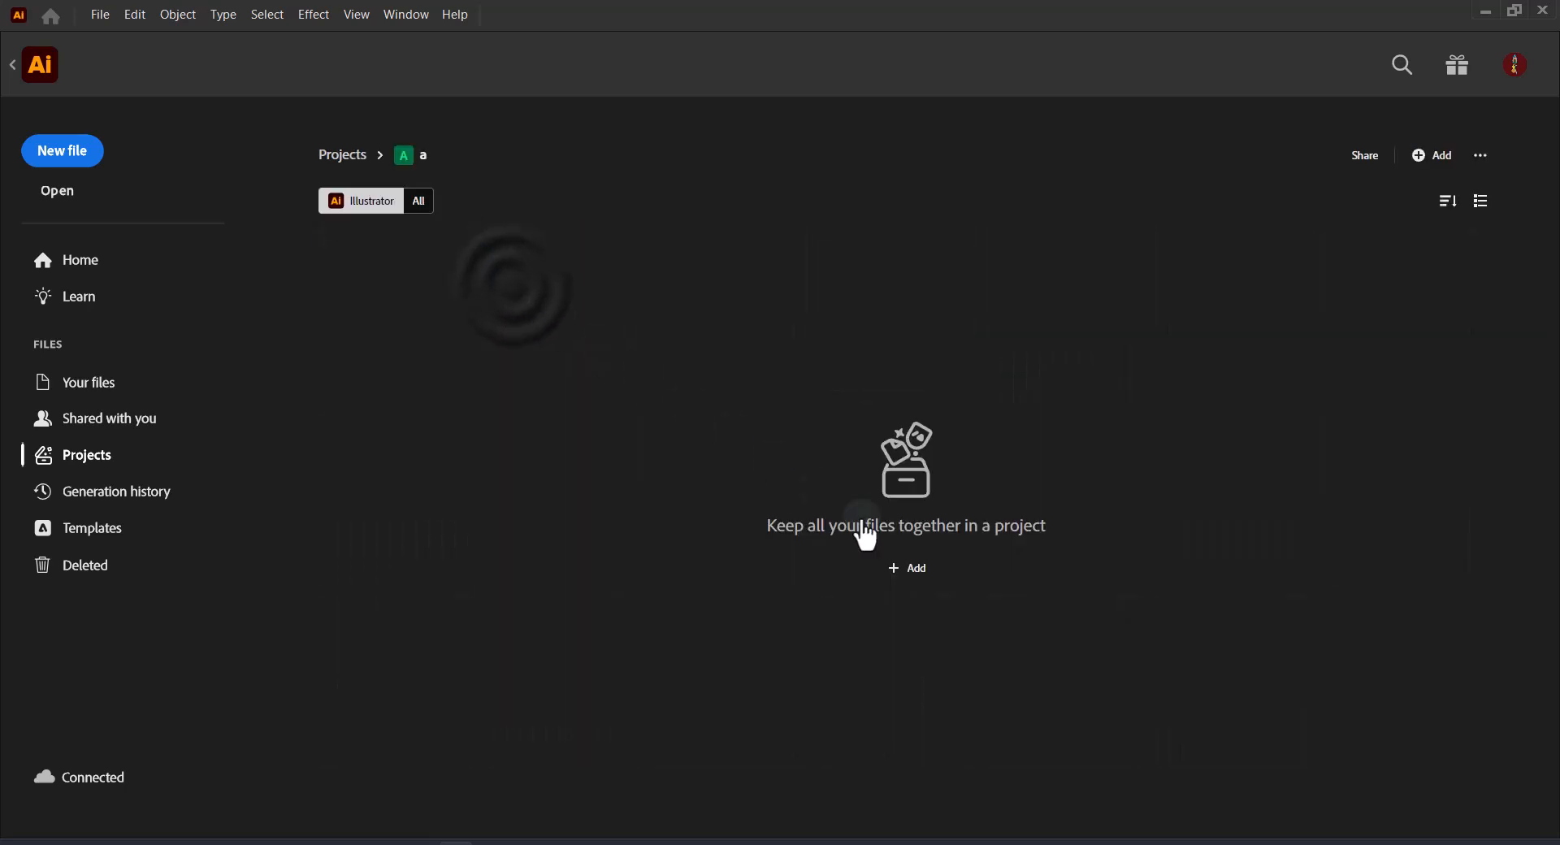
key("alt+Left")
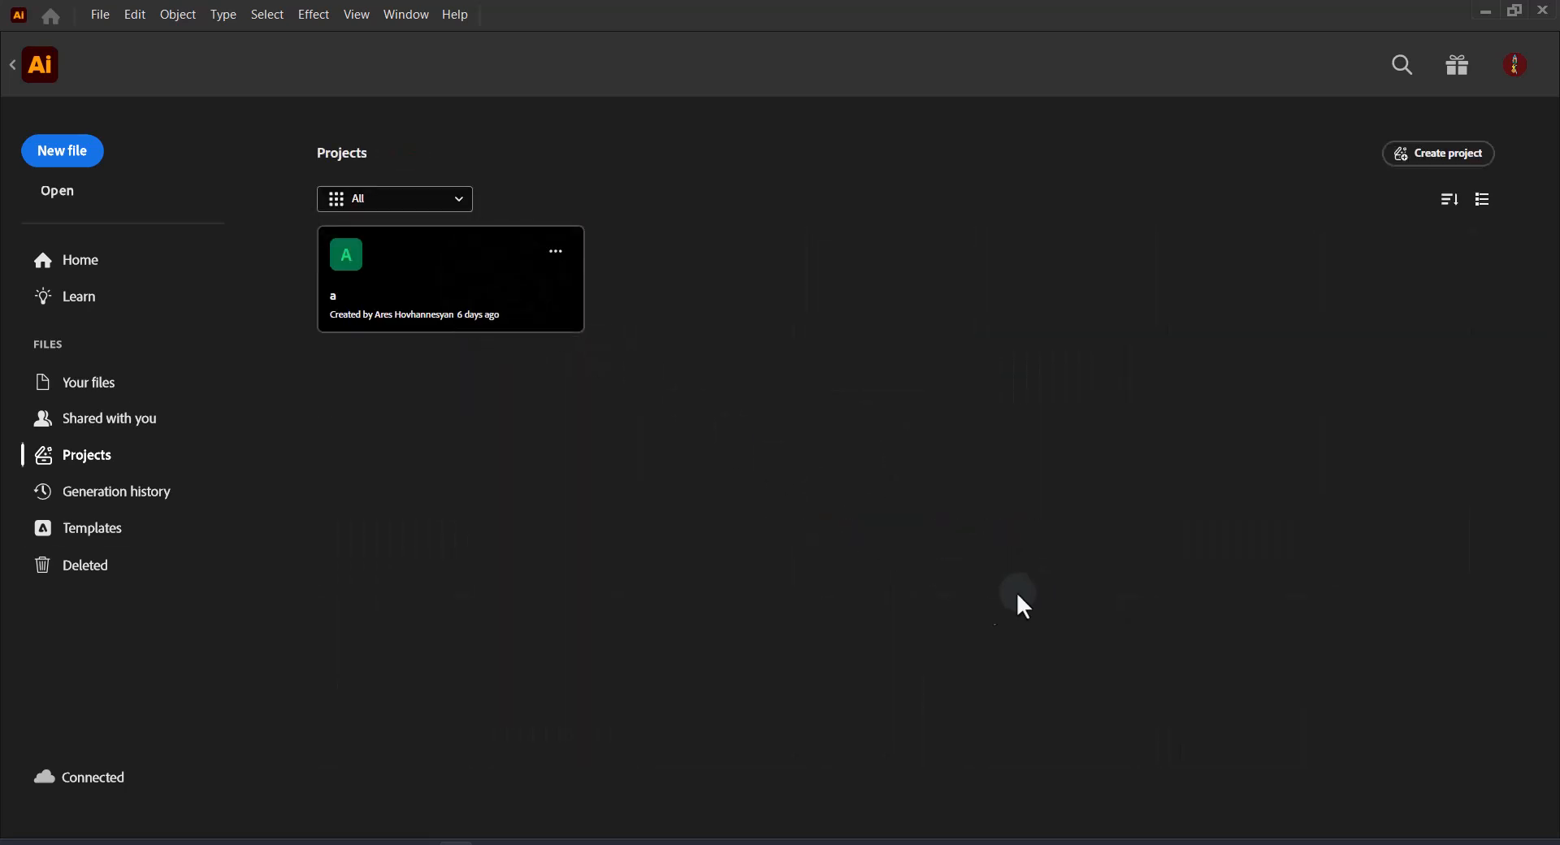
- Open the second wine glass image from the generation history as a document, and return to the home screen
left_click(105, 494)
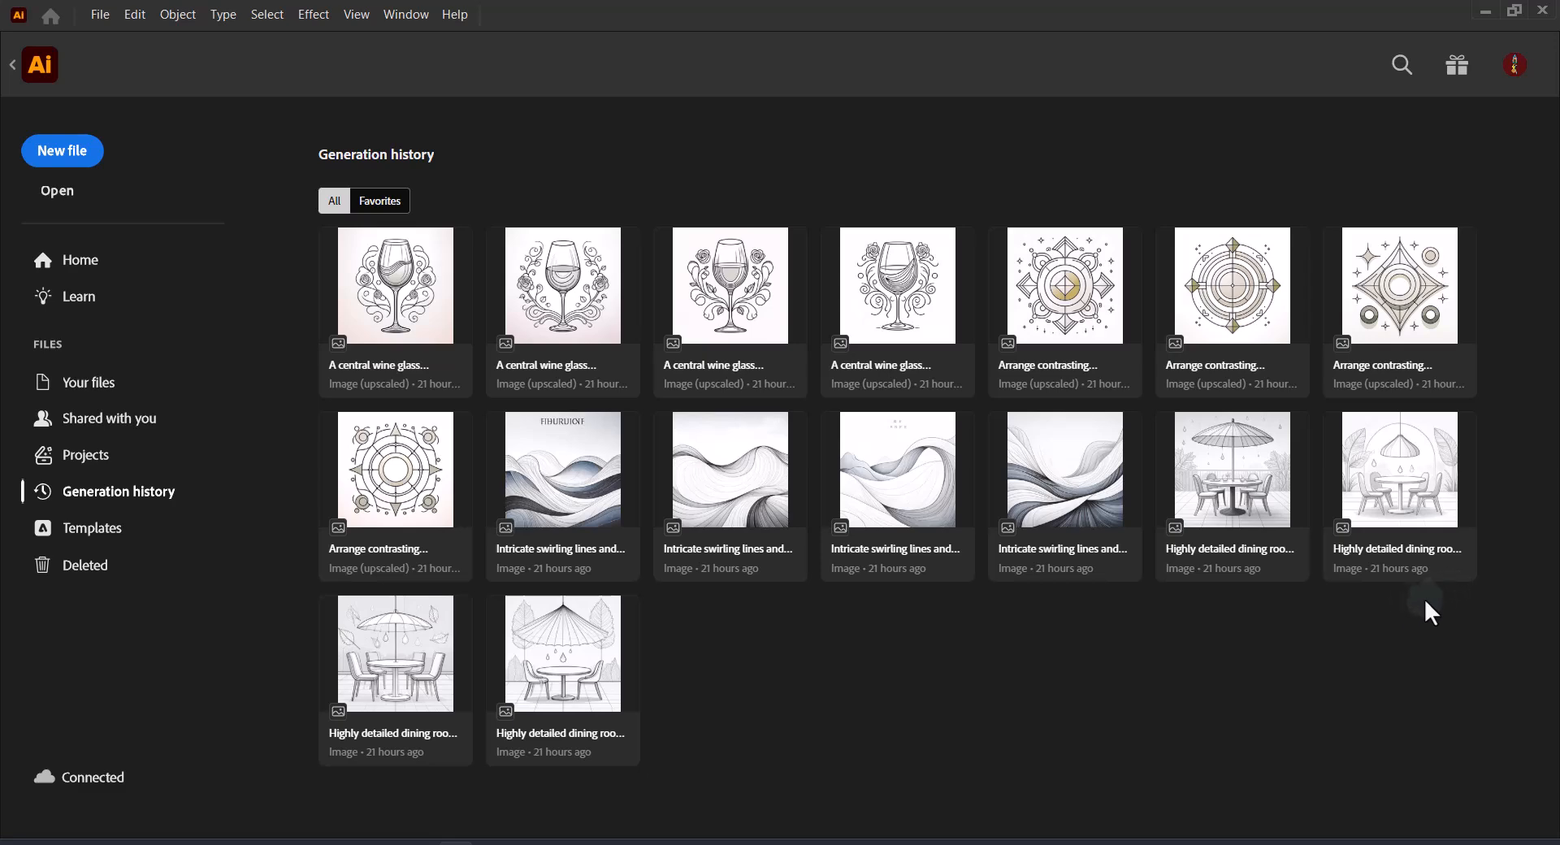
left_click(584, 313)
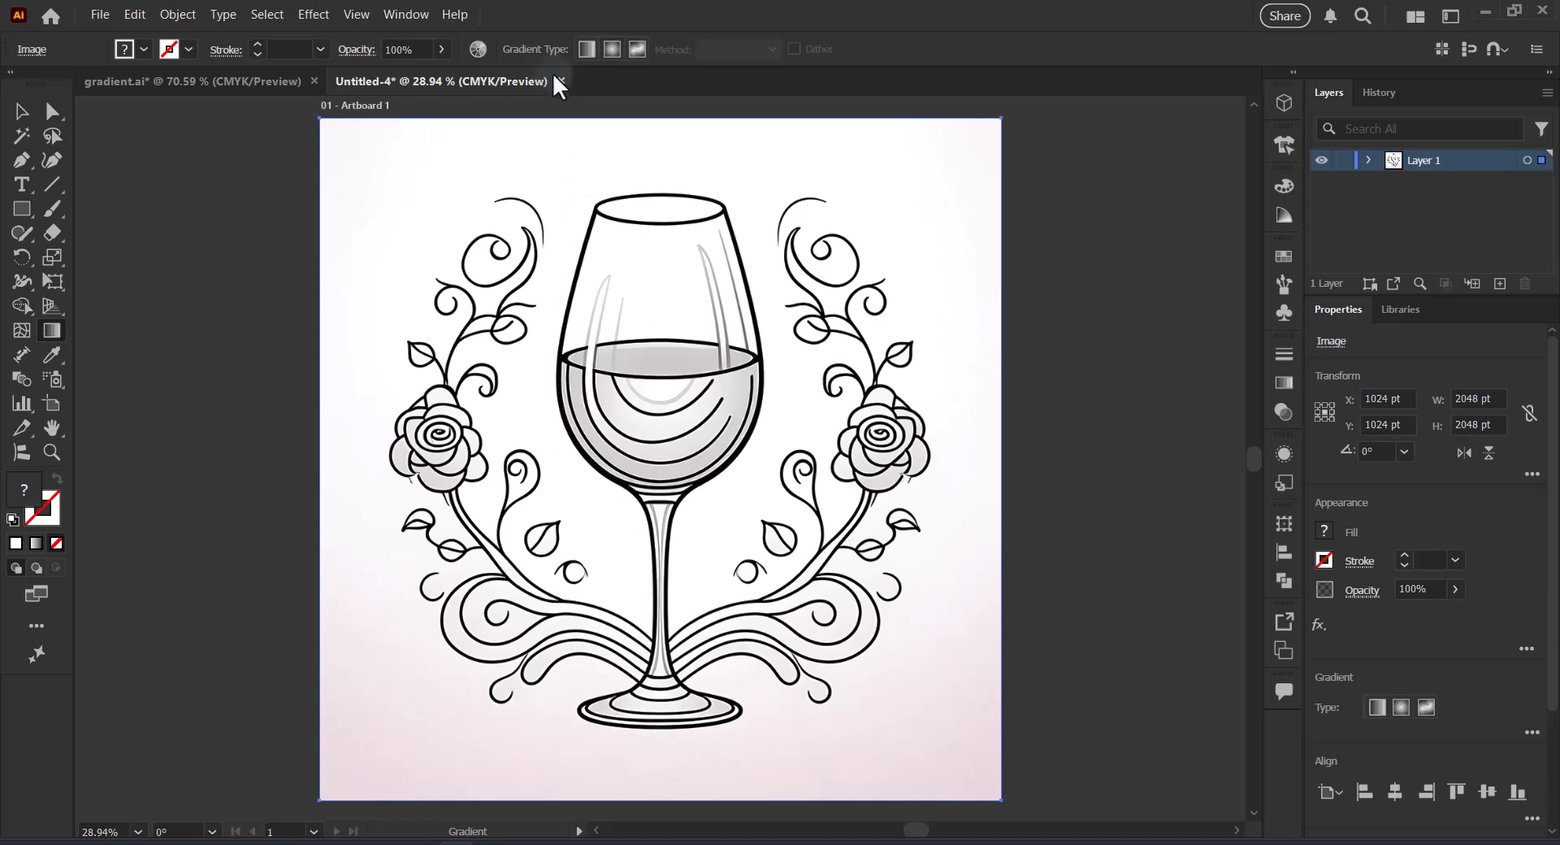
left_click(52, 16)
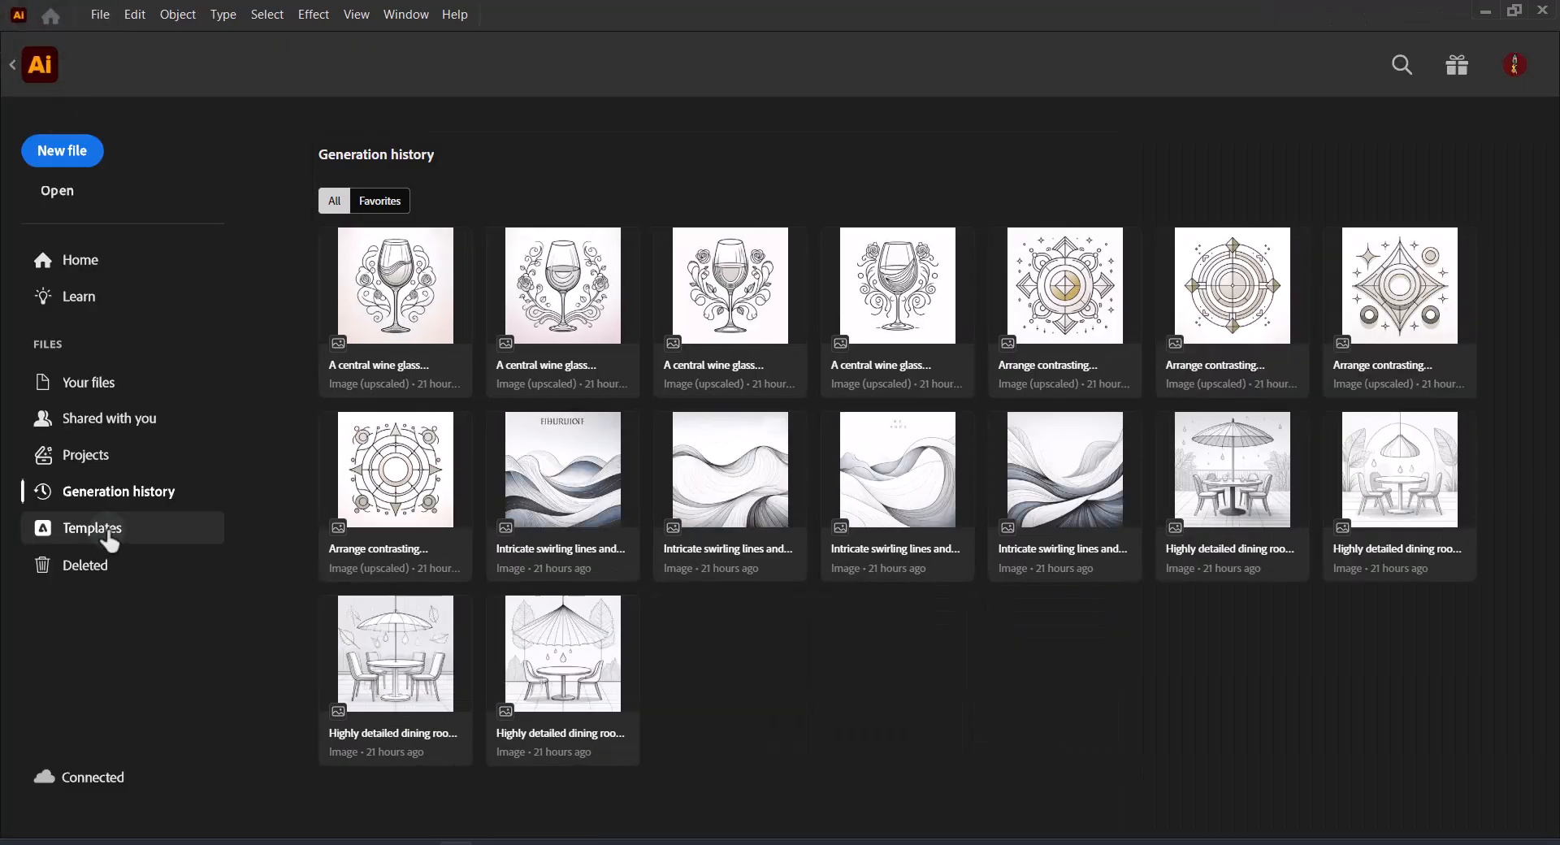
- Browse the Adobe Express templates, preview the Red and White Motivational Book Cover, and close the template browser
left_click(96, 543)
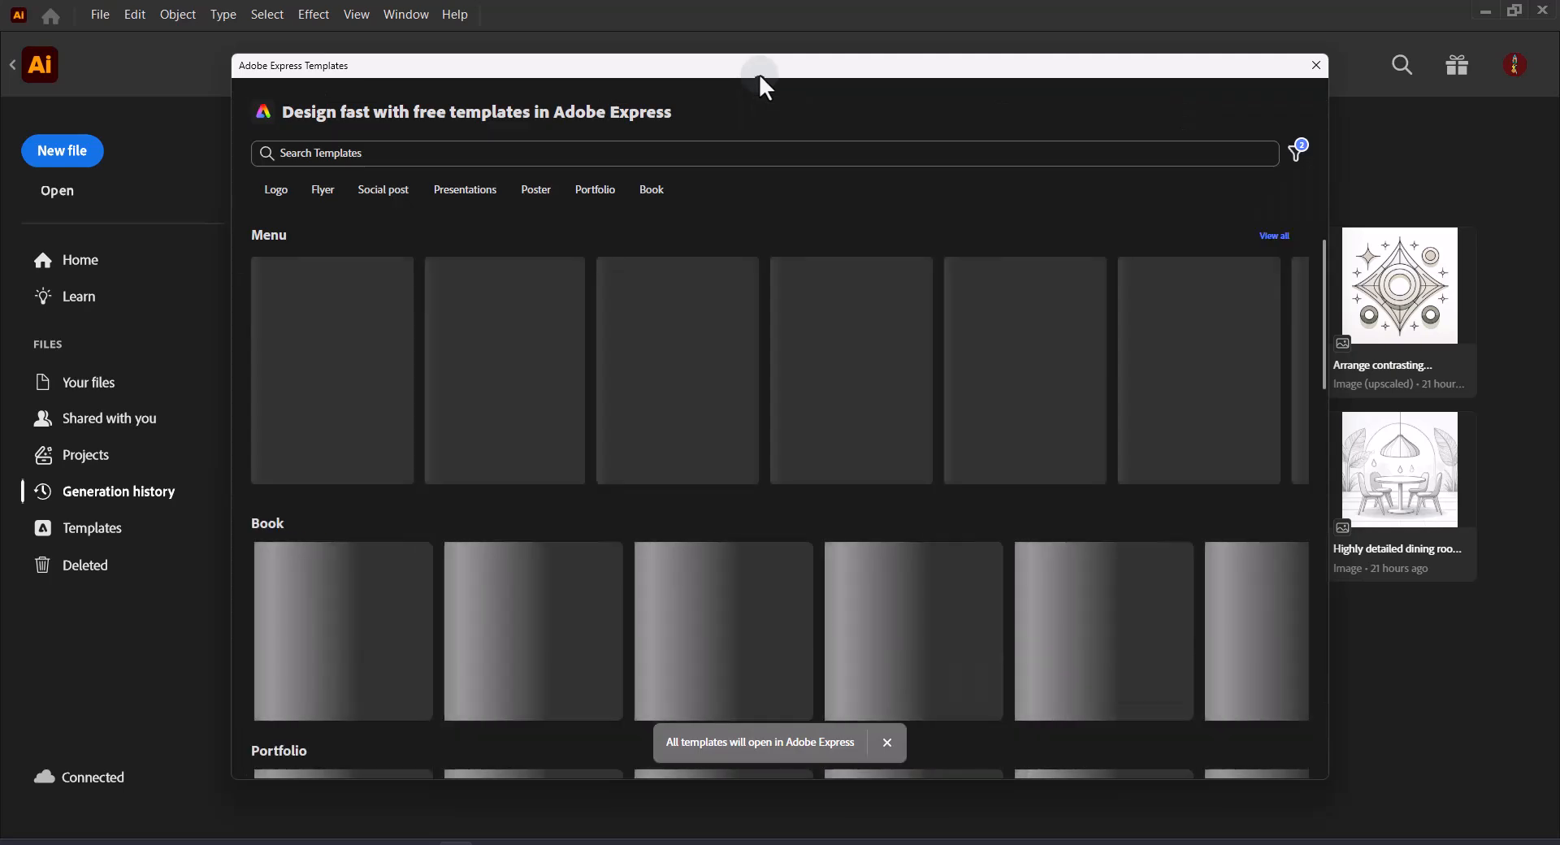
left_click_drag(759, 73, 755, 72)
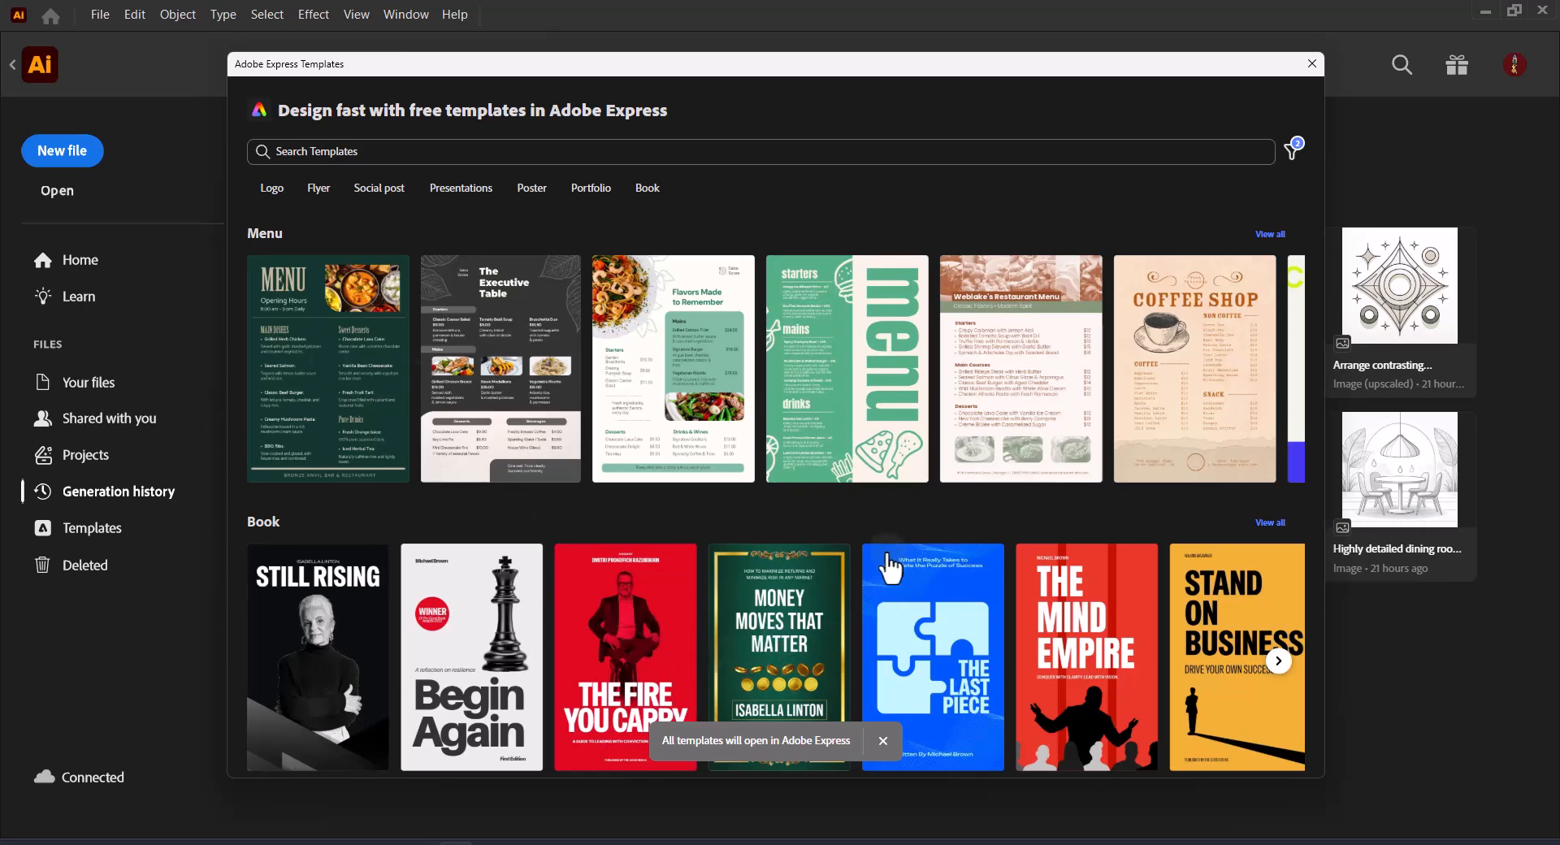
left_click(642, 646)
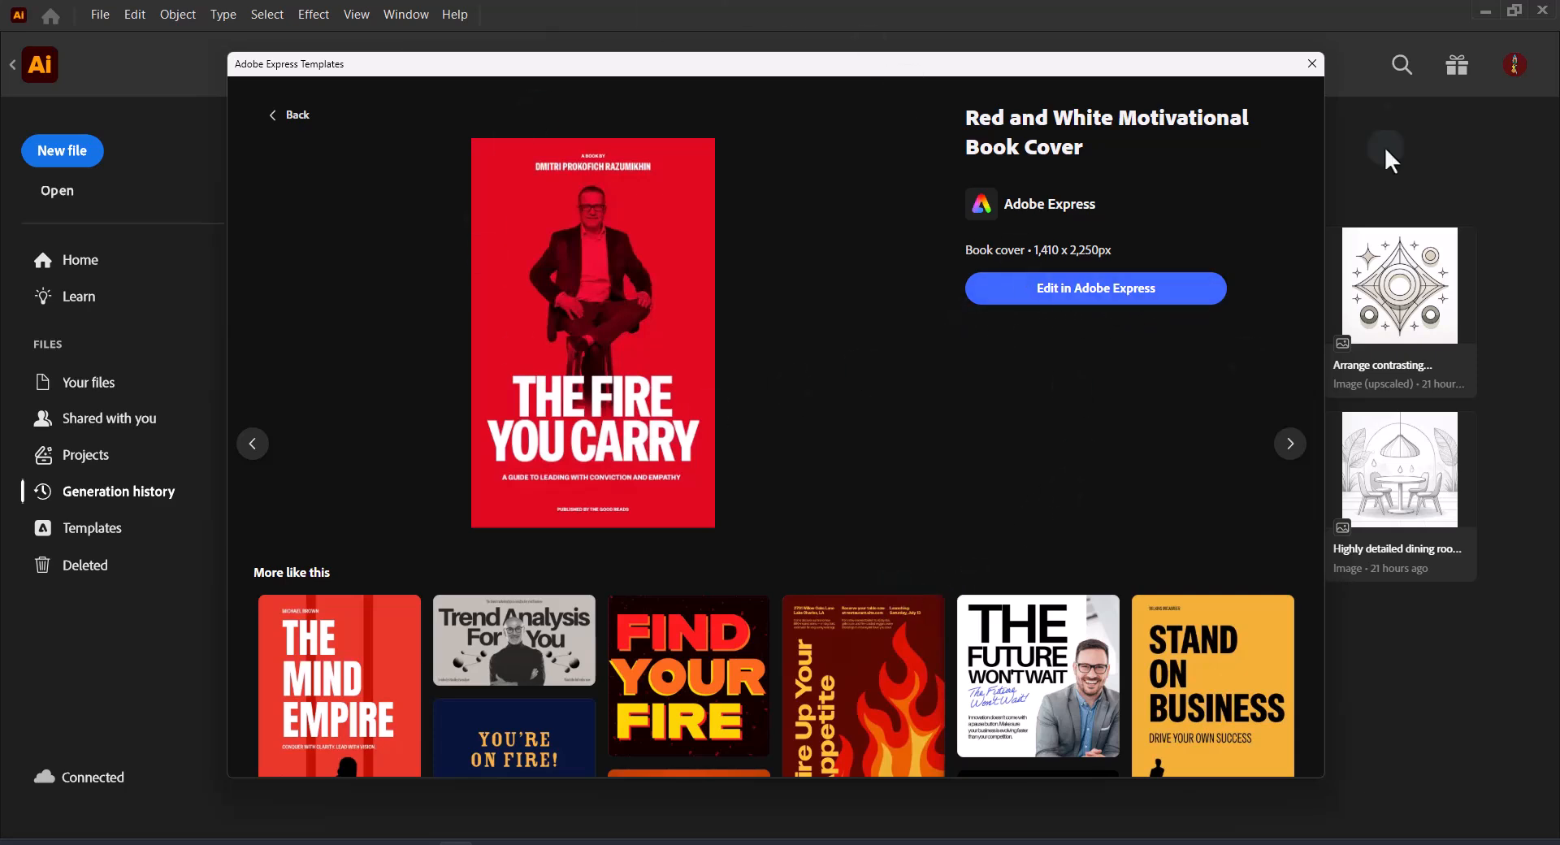
left_click(1313, 64)
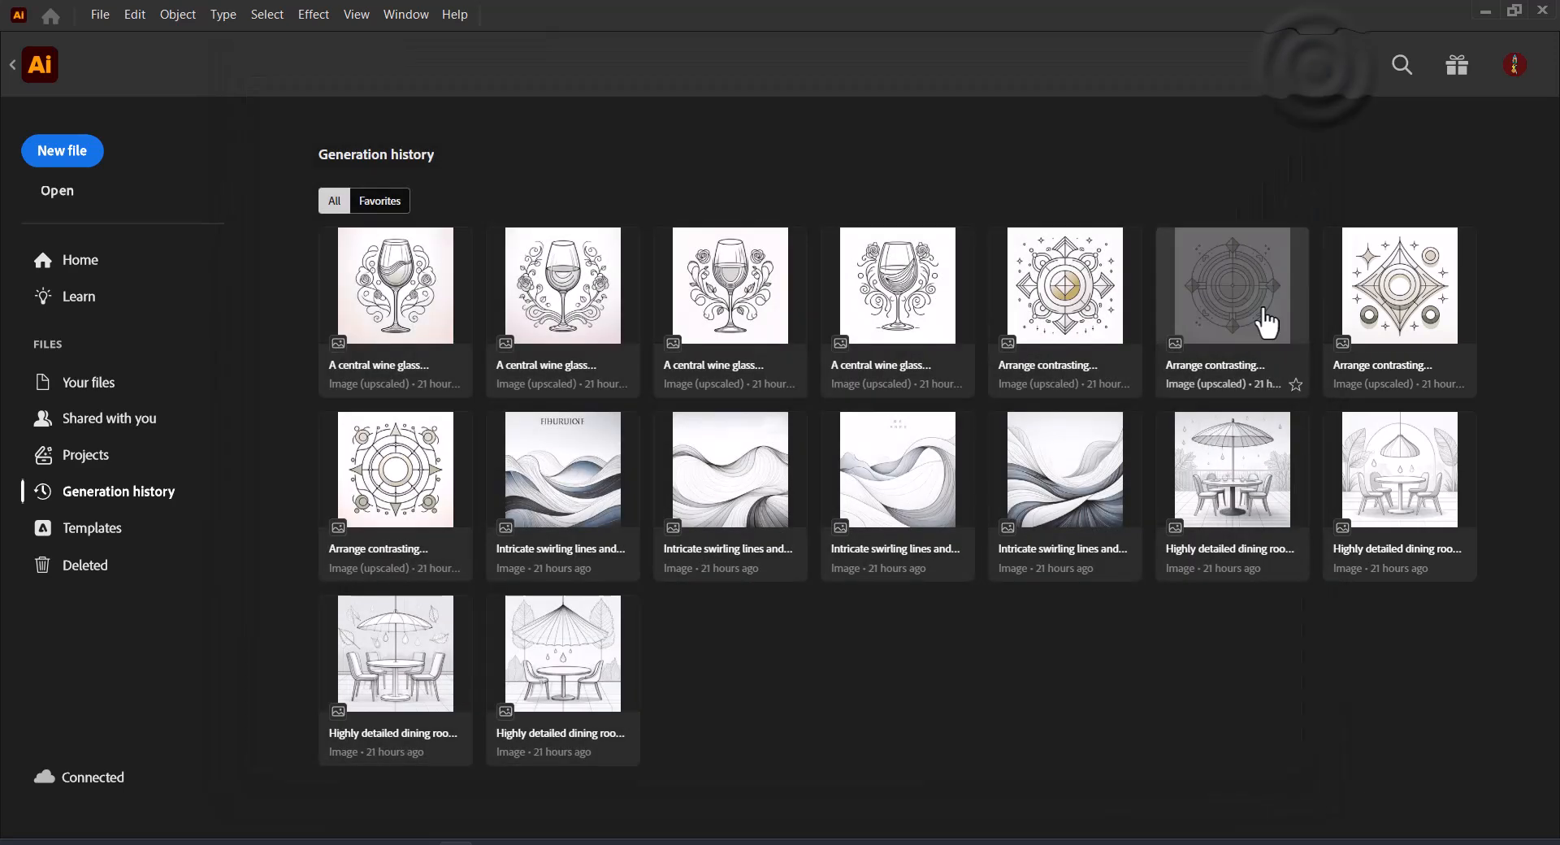